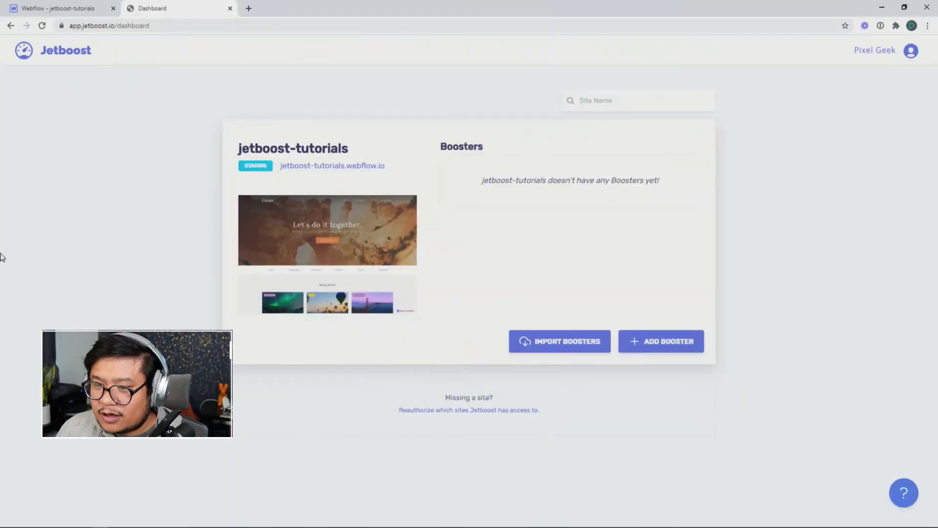
Turn on Limit items for the Blog posts collection list and set Show to 3
{"action": "left_click", "coordinate": [94, 12]}
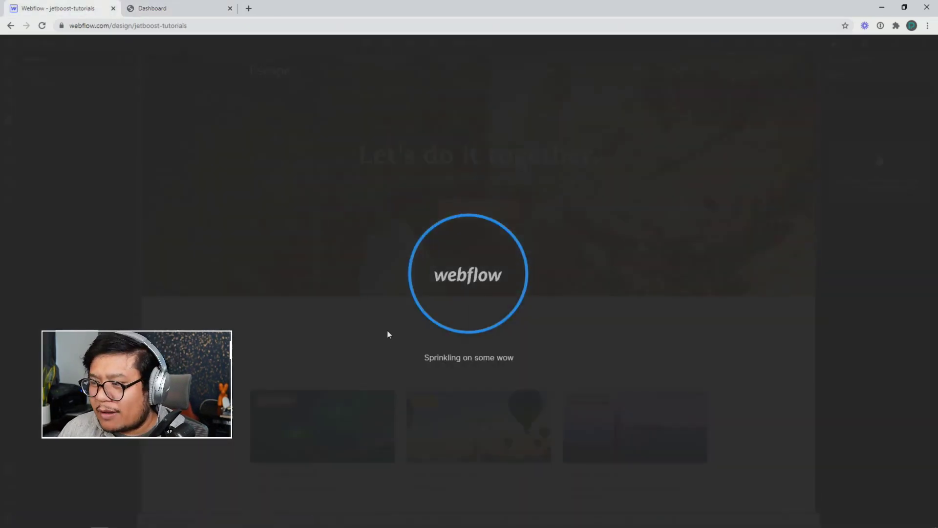
{"action": "scroll", "coordinate": [418, 367], "scroll_direction": "down", "scroll_amount": 6}
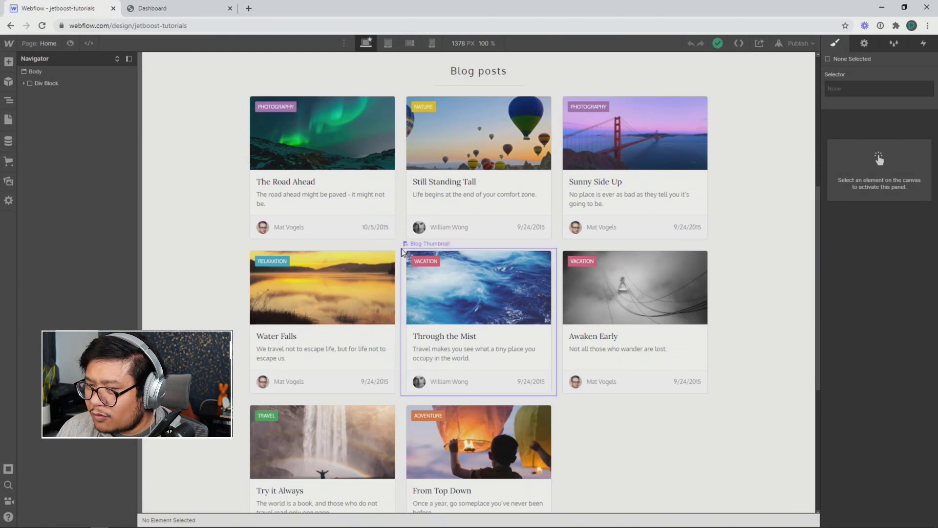
{"action": "left_click", "coordinate": [398, 233]}
{"action": "scroll", "coordinate": [415, 272], "scroll_direction": "down", "scroll_amount": 2}
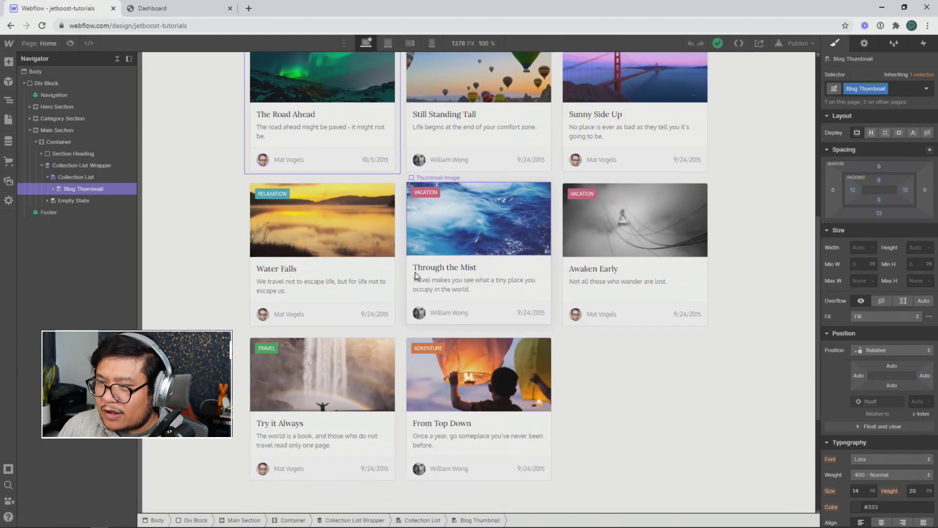
{"action": "scroll", "coordinate": [414, 271], "scroll_direction": "up", "scroll_amount": 1}
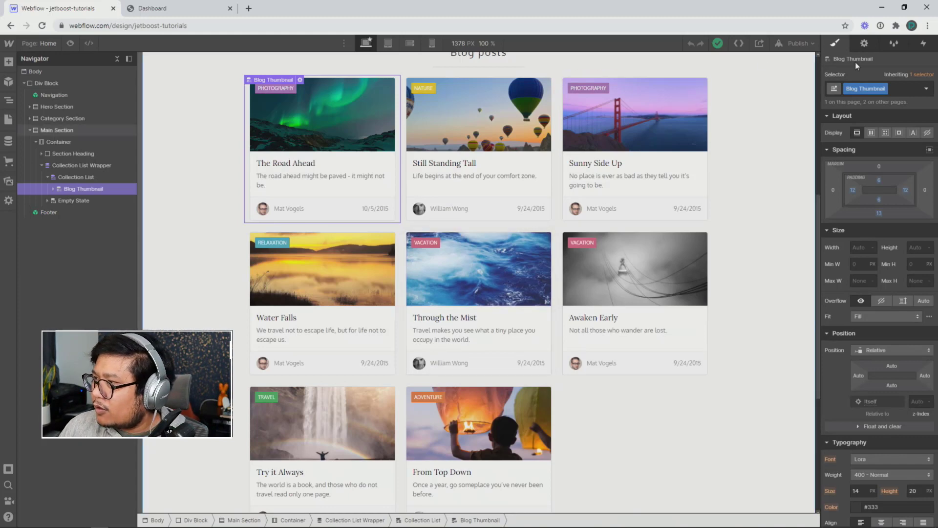
{"action": "left_click", "coordinate": [864, 43]}
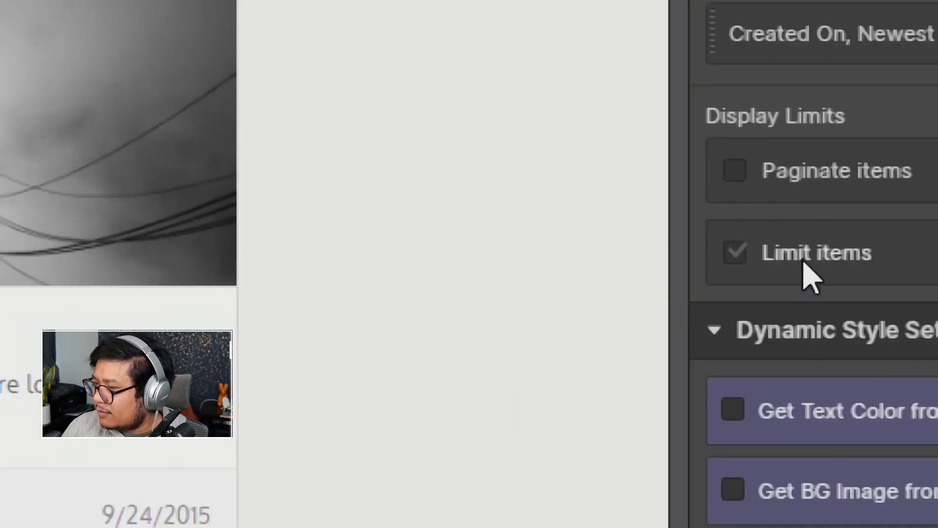
{"action": "left_click", "coordinate": [850, 300]}
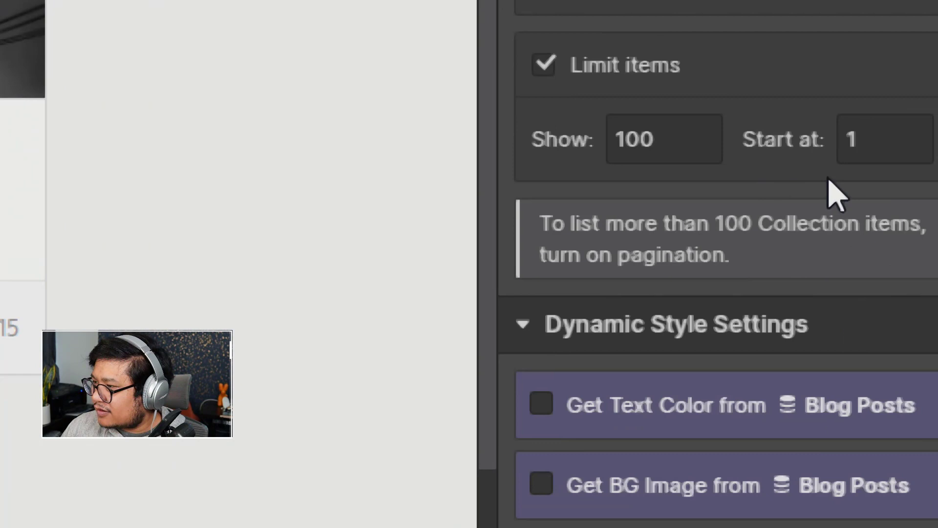
{"action": "double_click", "coordinate": [636, 138]}
{"action": "type", "text": "3"}
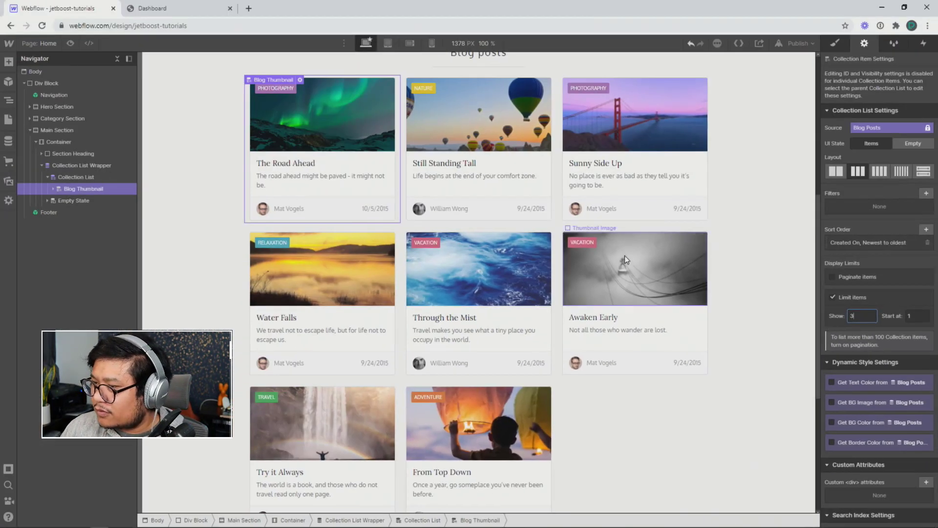
{"action": "left_click", "coordinate": [625, 256]}
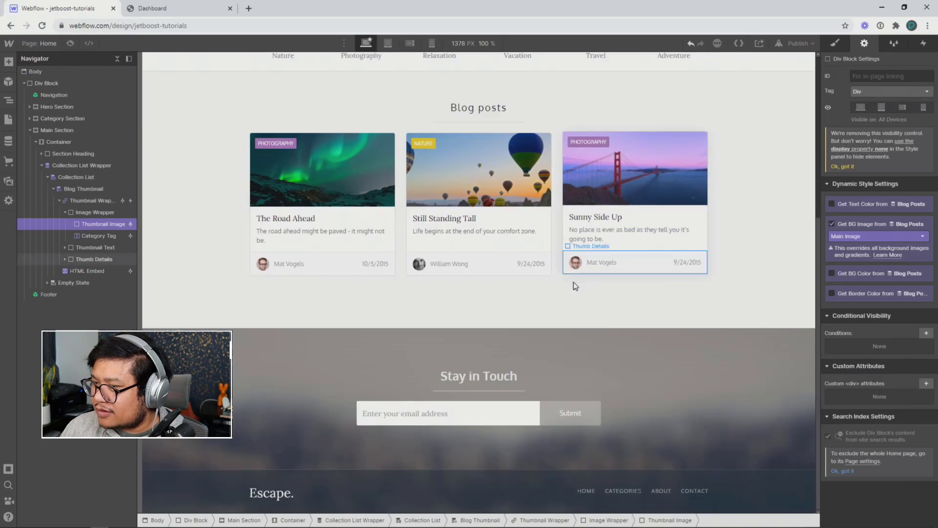
Drop a Button into the container below the blog cards and label it 'Show more'
{"action": "left_click", "coordinate": [541, 301]}
{"action": "key", "text": "a"}
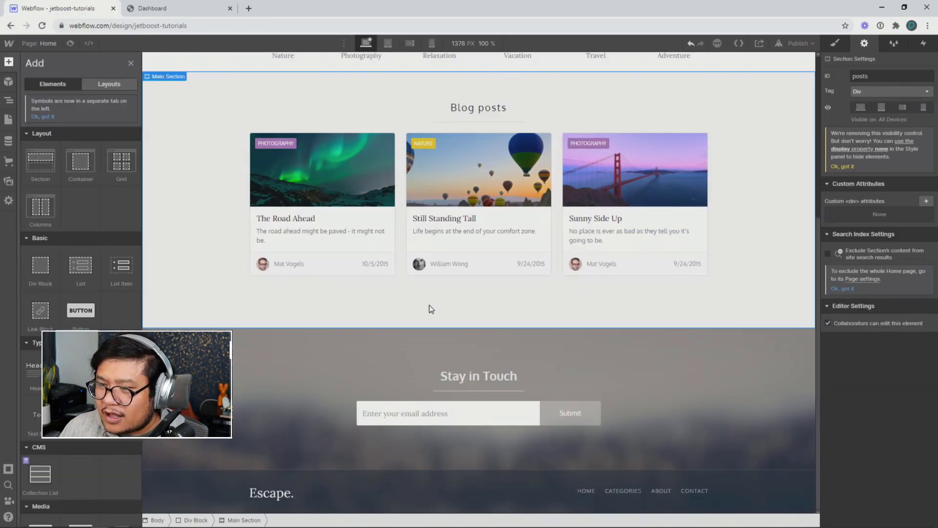
{"action": "left_click_drag", "start_coordinate": [81, 310], "coordinate": [91, 175]}
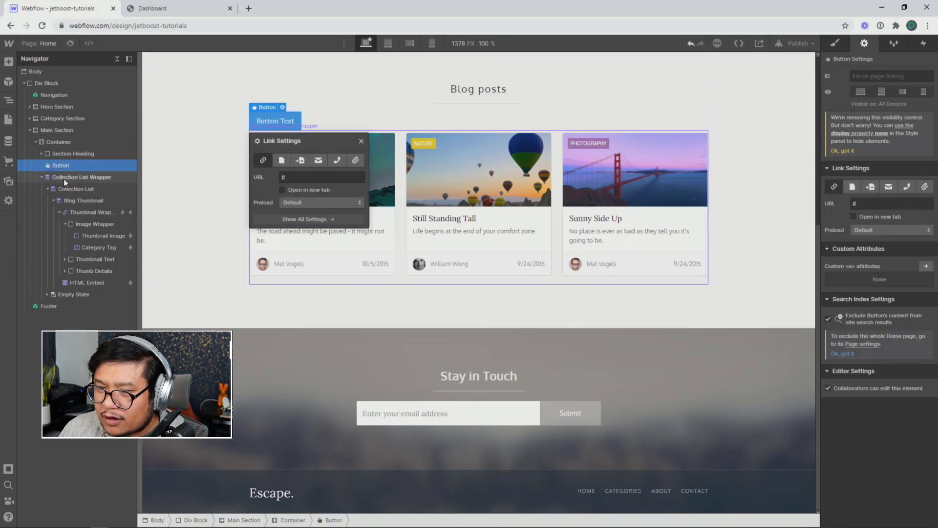
{"action": "left_click", "coordinate": [65, 165]}
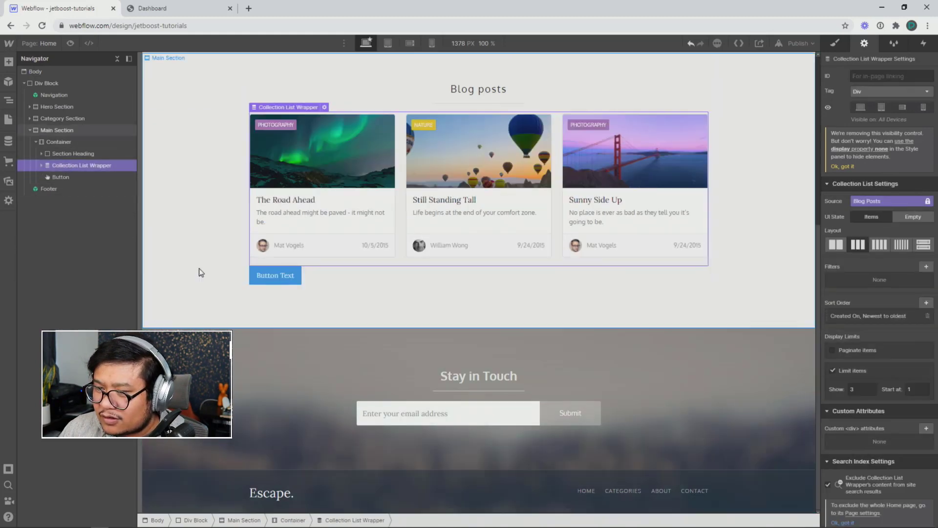
{"action": "double_click", "coordinate": [281, 275]}
{"action": "type", "text": "Show more"}
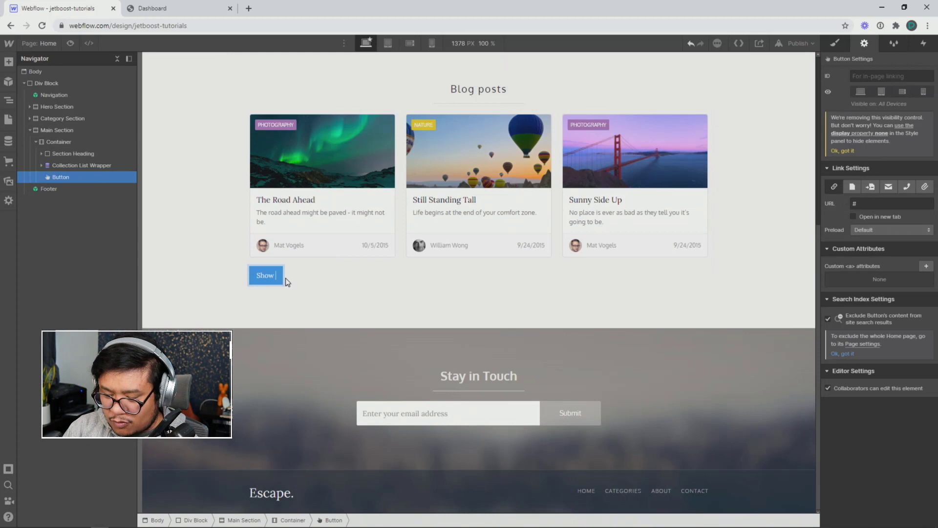
{"action": "key", "text": "Escape"}
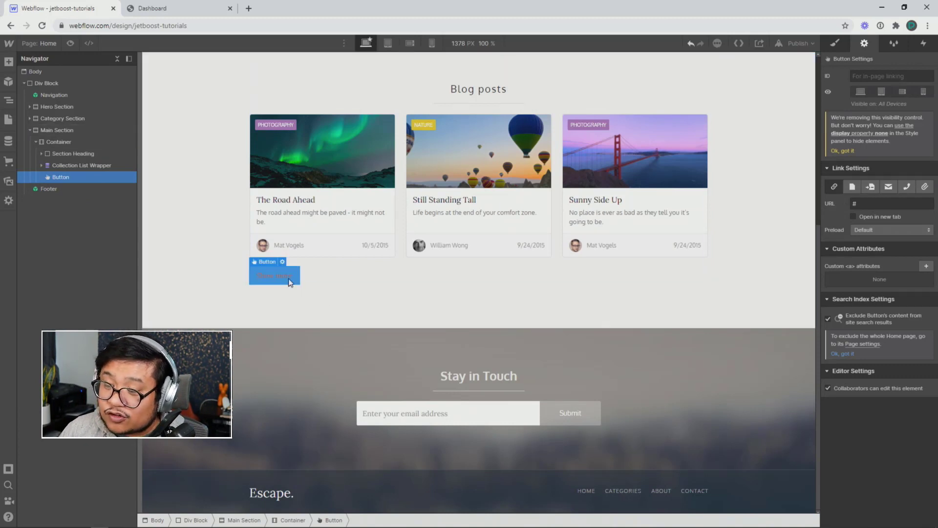
Raise the blog list's item limit from 3 to 6, then to 9
{"action": "left_click", "coordinate": [403, 225]}
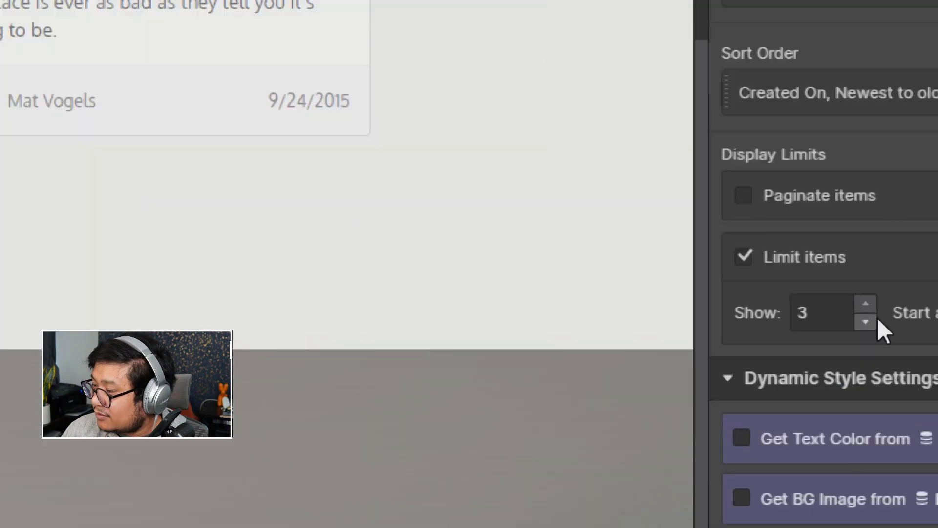
{"action": "left_click", "coordinate": [849, 315]}
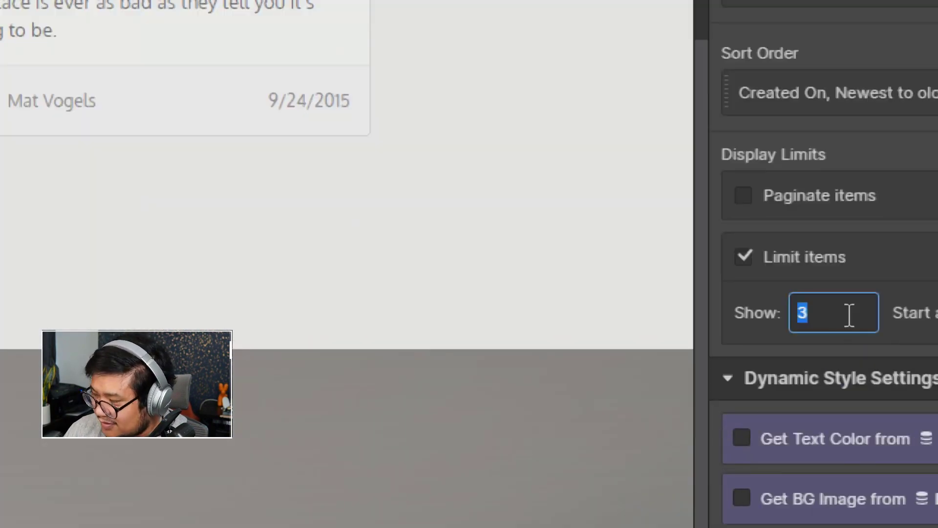
{"action": "type", "text": "6"}
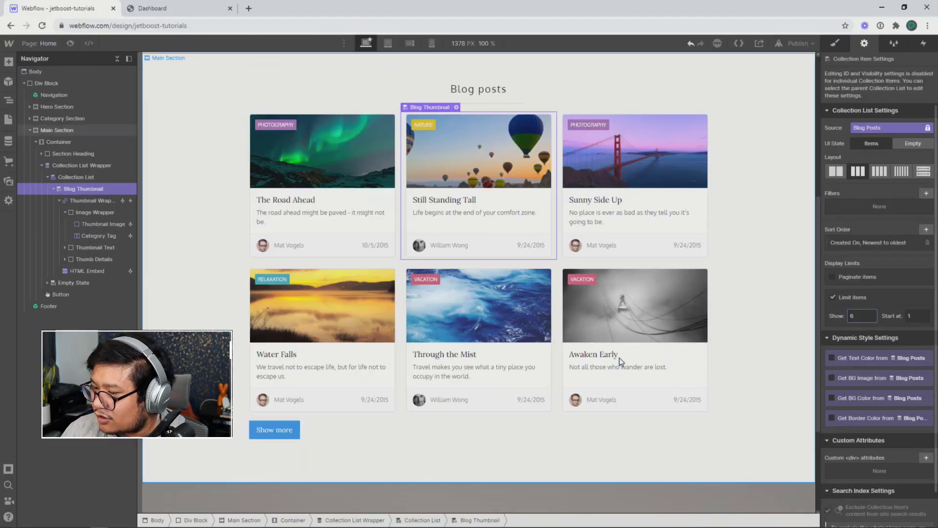
{"action": "key", "text": "Return"}
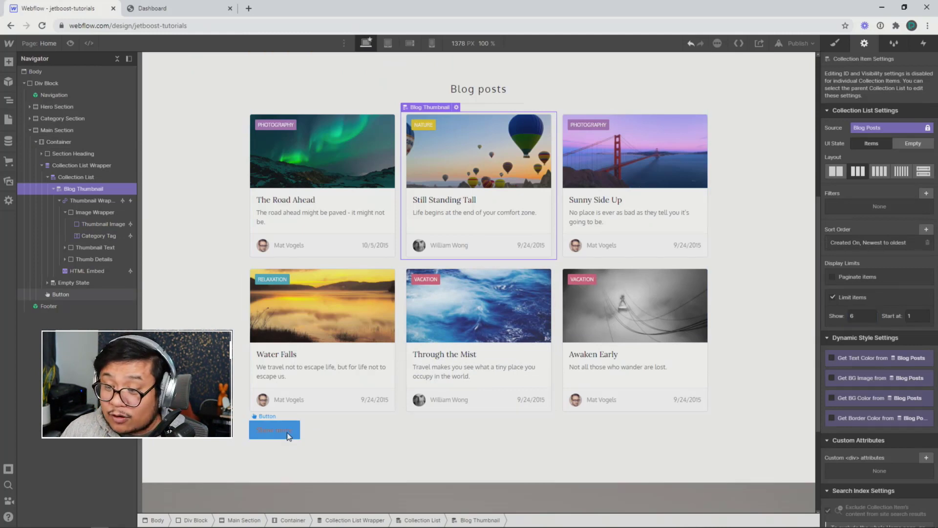
{"action": "left_click", "coordinate": [287, 432]}
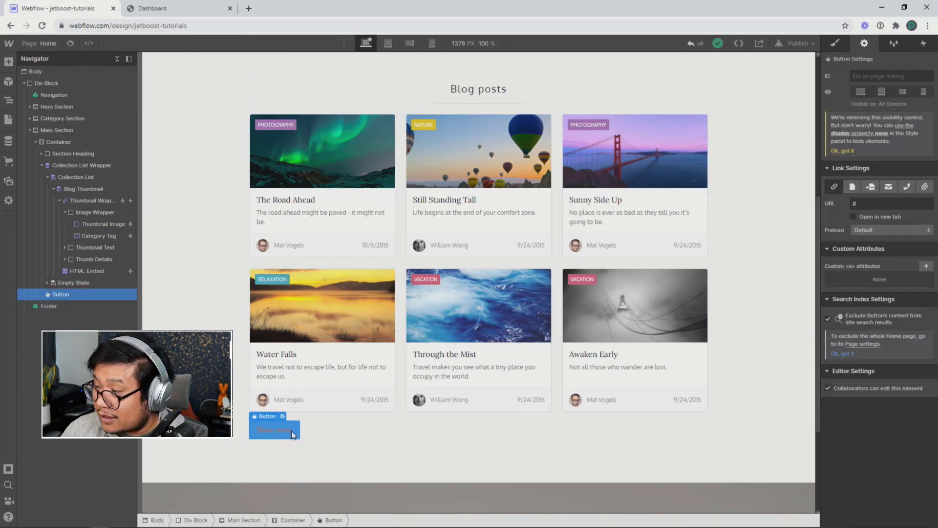
{"action": "left_click", "coordinate": [591, 260]}
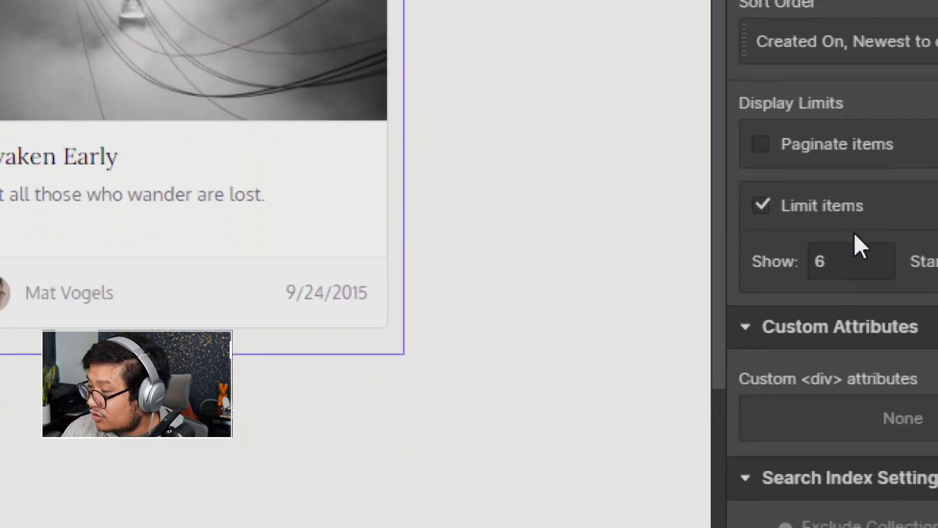
{"action": "left_click", "coordinate": [860, 257]}
{"action": "type", "text": "9"}
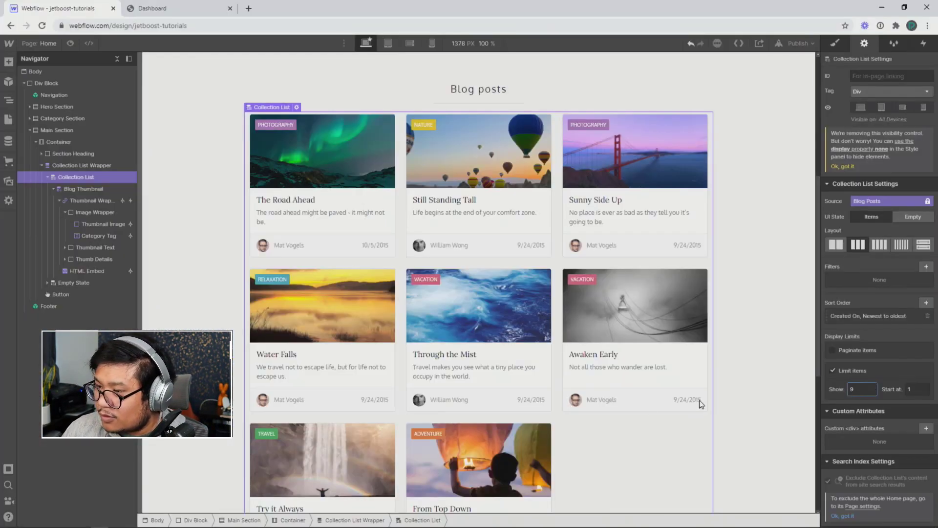
{"action": "scroll", "coordinate": [635, 372], "scroll_direction": "down", "scroll_amount": 2}
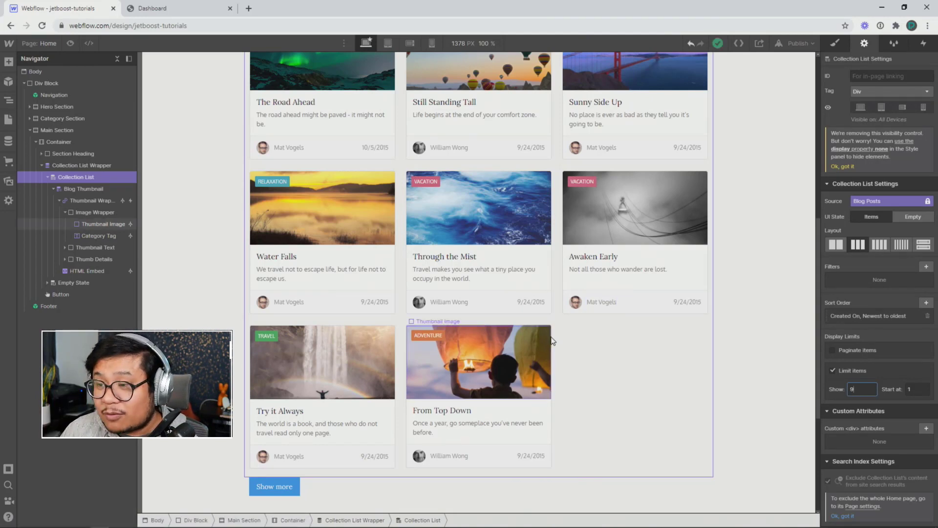
Delete the Show more button and turn off Limit items so every post shows
{"action": "left_click", "coordinate": [286, 488]}
{"action": "key", "text": "Delete"}
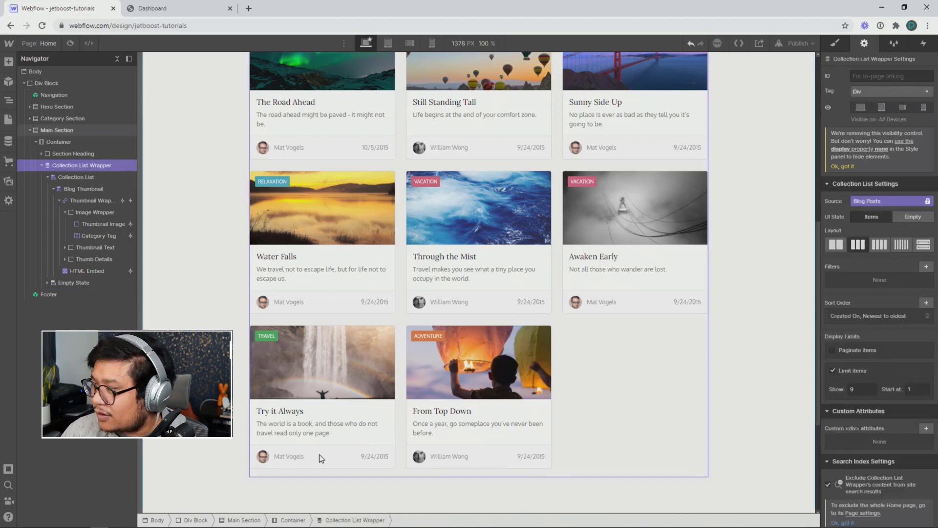
{"action": "left_click", "coordinate": [852, 372]}
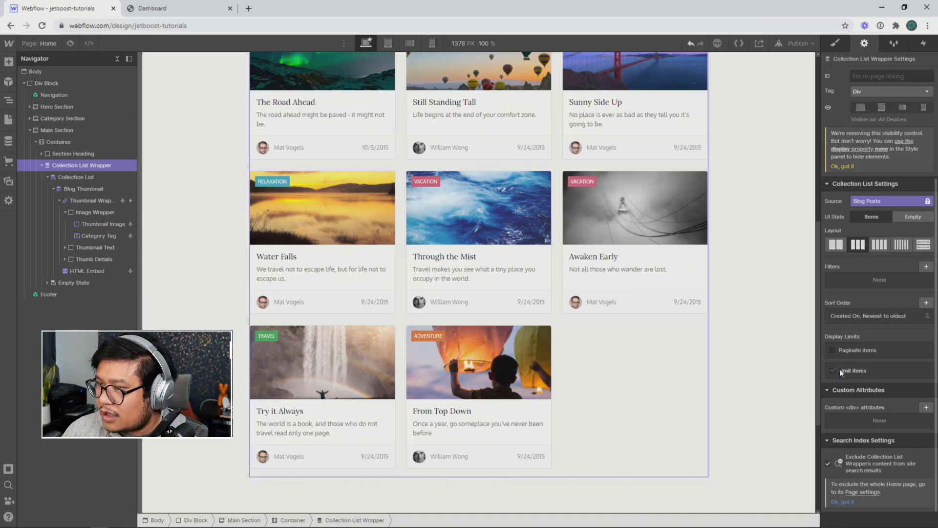
{"action": "scroll", "coordinate": [575, 351], "scroll_direction": "up", "scroll_amount": 3}
Start a new Jetboost booster using Show More pagination
{"action": "left_click", "coordinate": [157, 10]}
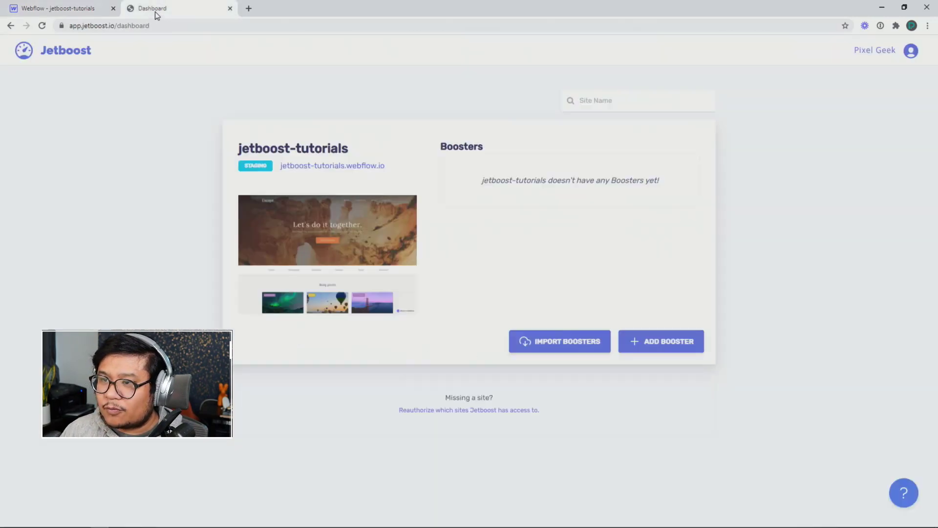
{"action": "left_click", "coordinate": [644, 339]}
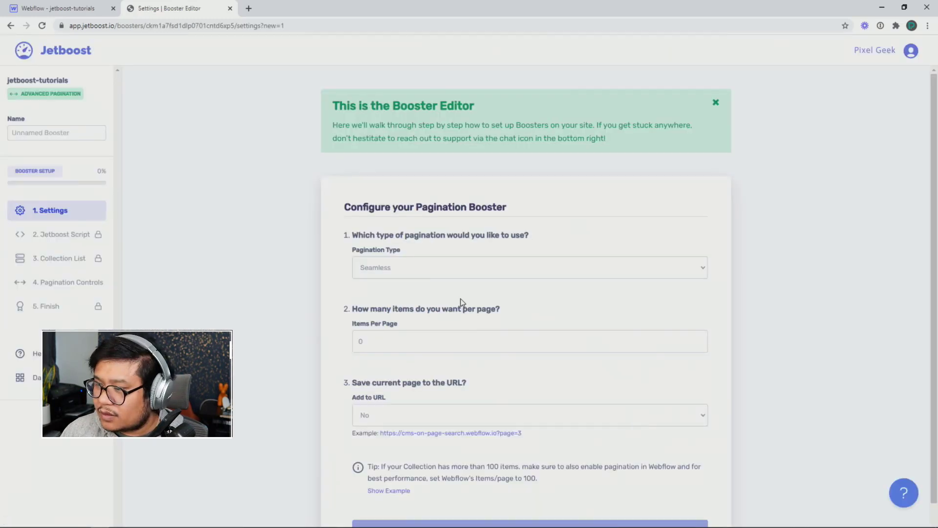
{"action": "left_click", "coordinate": [415, 272]}
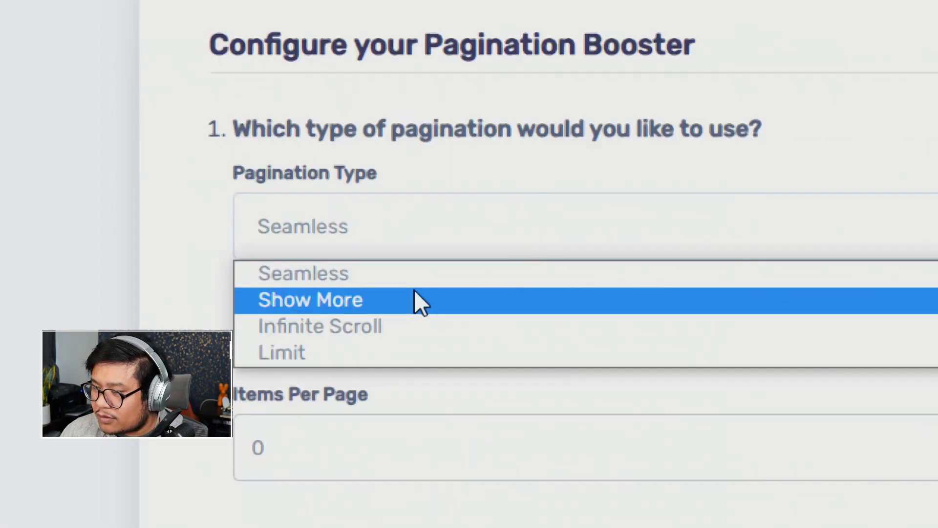
{"action": "left_click", "coordinate": [414, 293]}
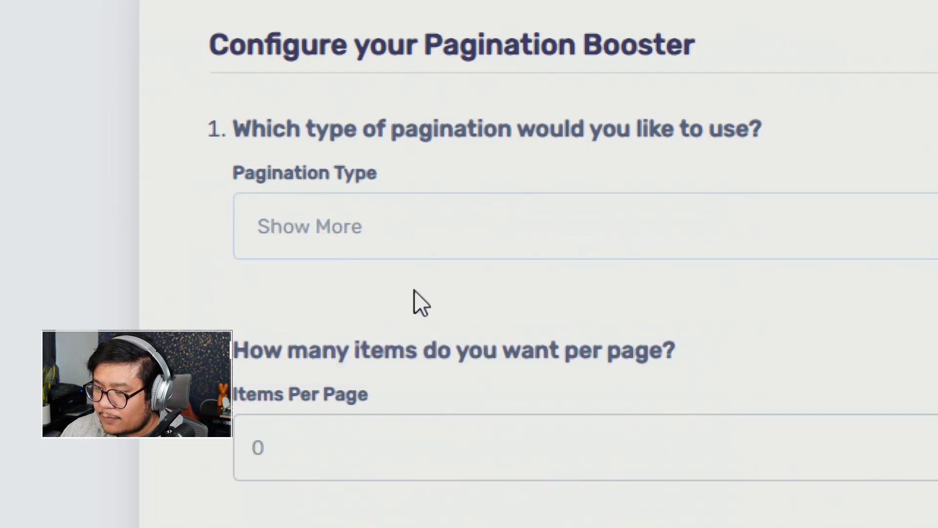
Set 3 items per page and choose Yes to save the current page in the URL
{"action": "left_click", "coordinate": [406, 279]}
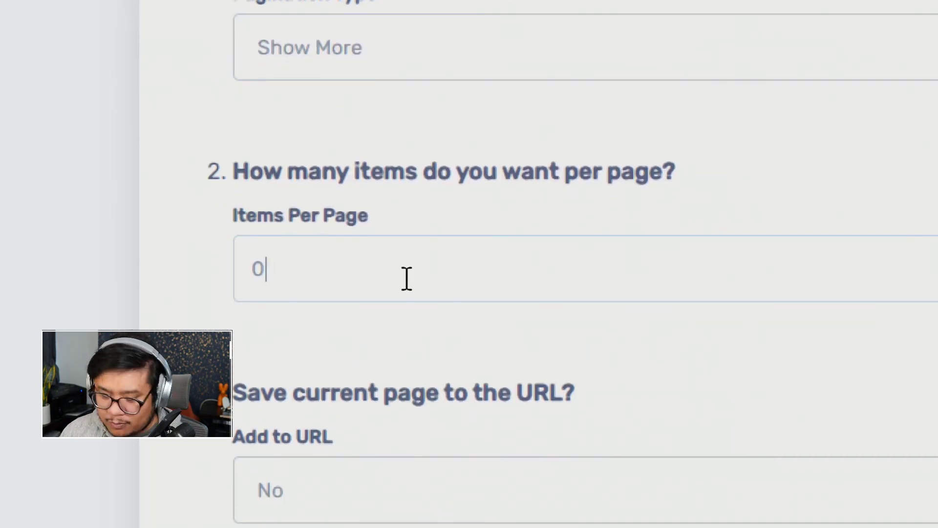
{"action": "type", "text": "3"}
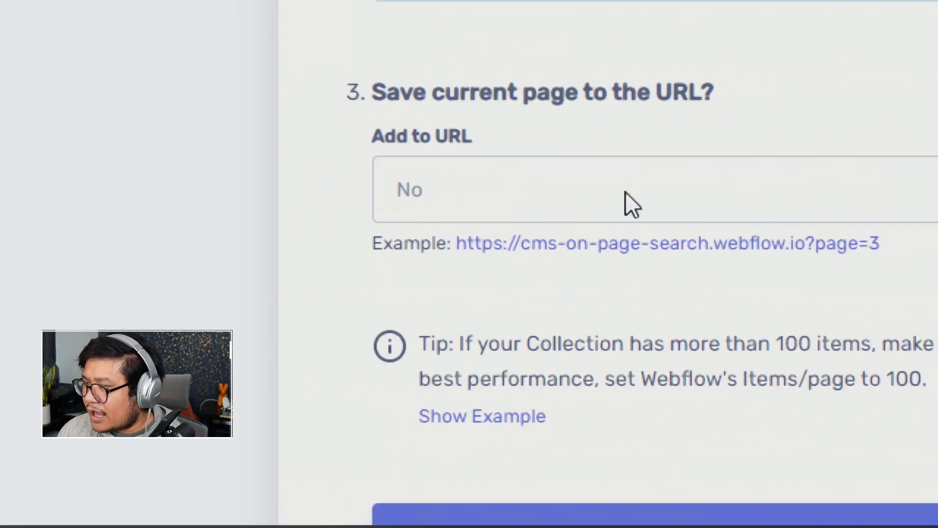
{"action": "left_click", "coordinate": [625, 192]}
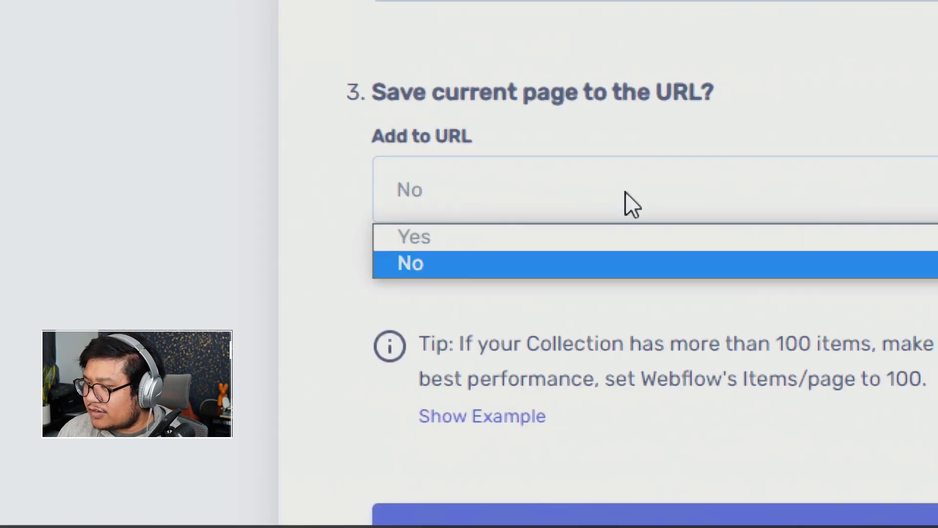
{"action": "left_click", "coordinate": [538, 227]}
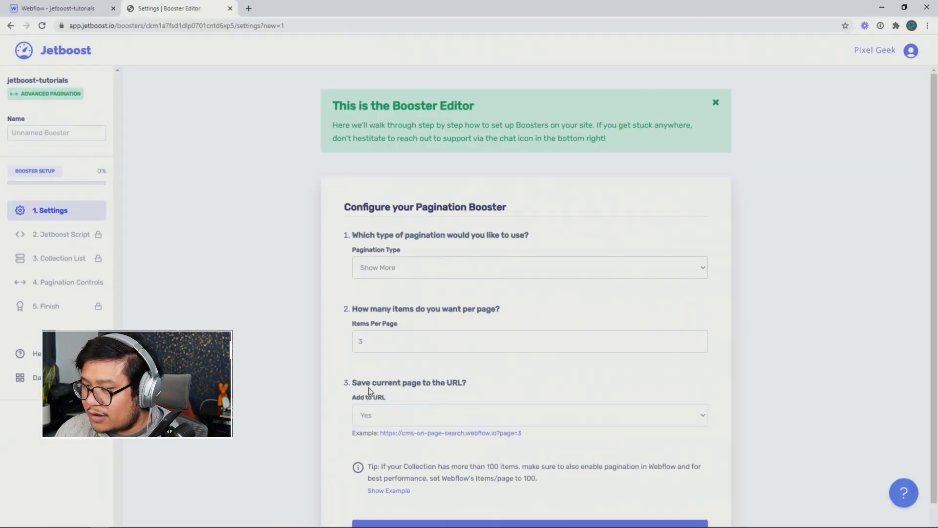
{"action": "scroll", "coordinate": [362, 388], "scroll_direction": "down", "scroll_amount": 2}
Continue past the booster settings, copy the Jetboost site script, and open Webflow's Custom Code settings
{"action": "left_click", "coordinate": [512, 476]}
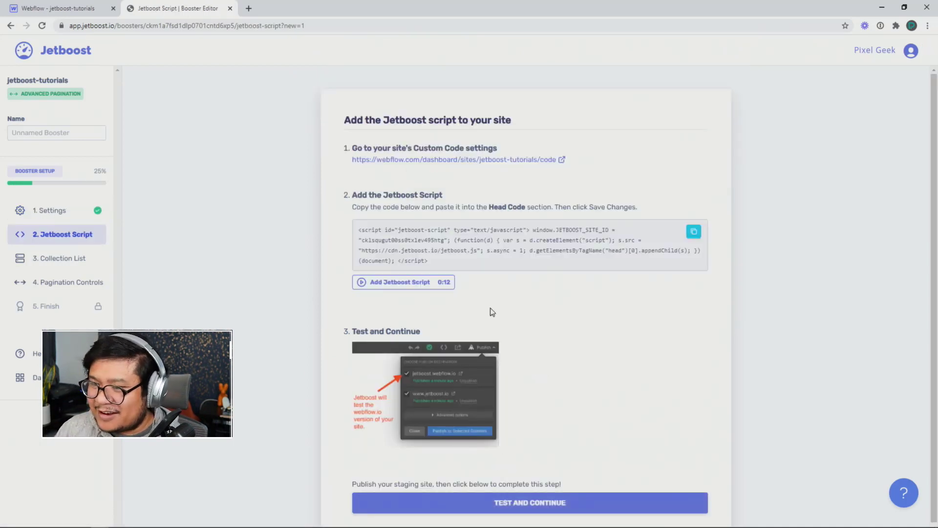
{"action": "left_click", "coordinate": [694, 232]}
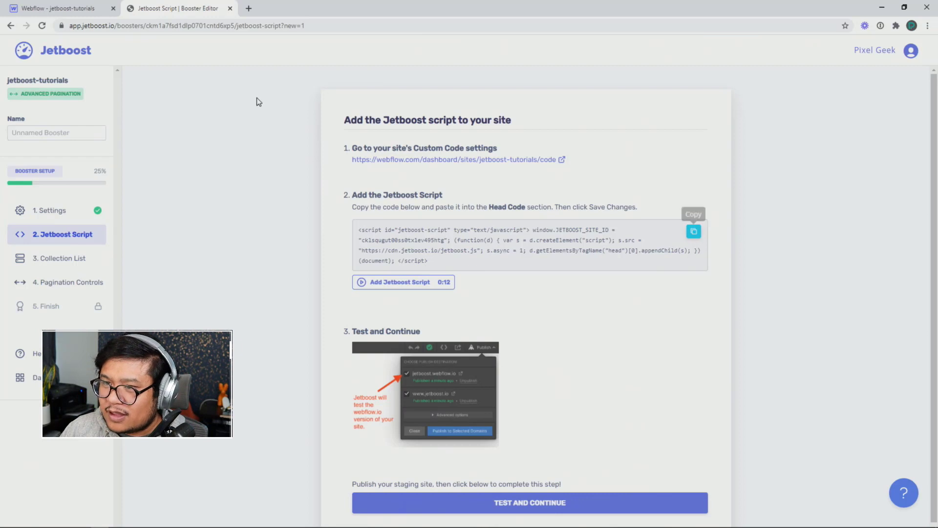
{"action": "left_click", "coordinate": [432, 160]}
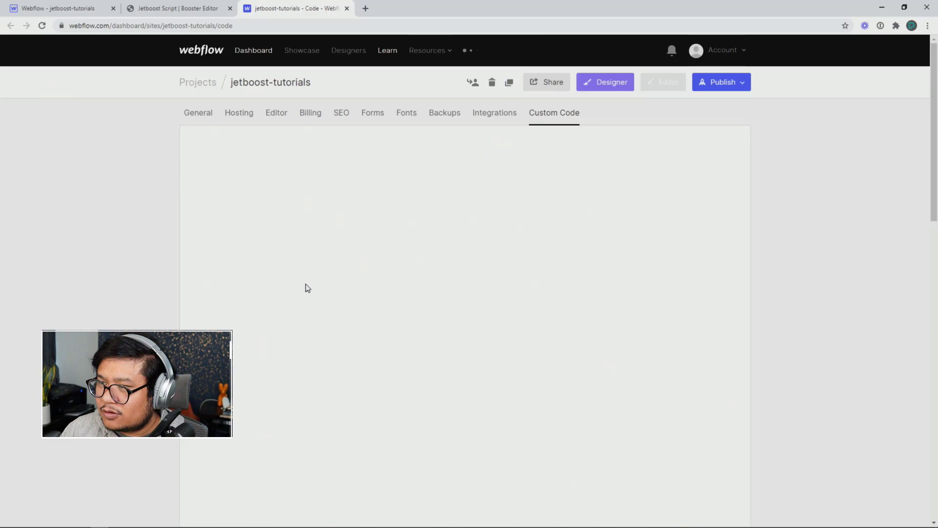
Paste the Jetboost script into the site's Head Code and save the changes
{"action": "left_click", "coordinate": [269, 312]}
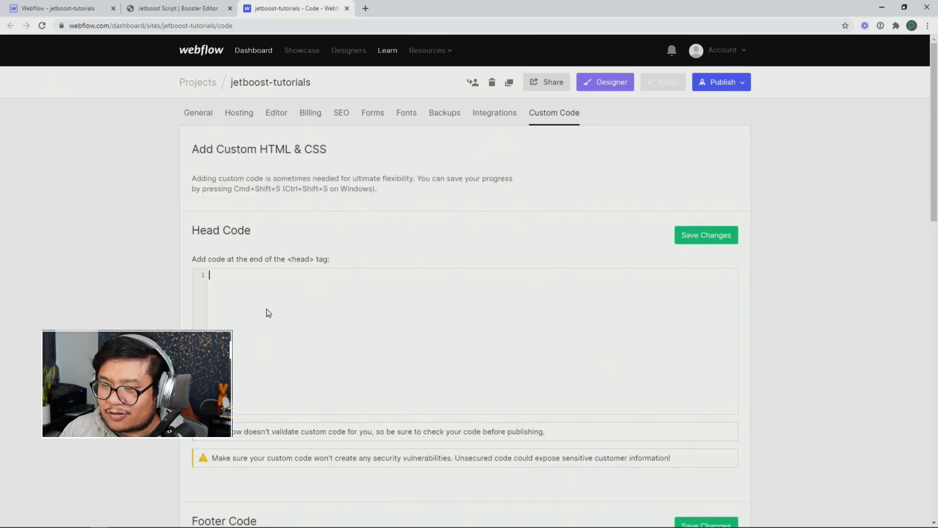
{"action": "key", "text": "ctrl+v"}
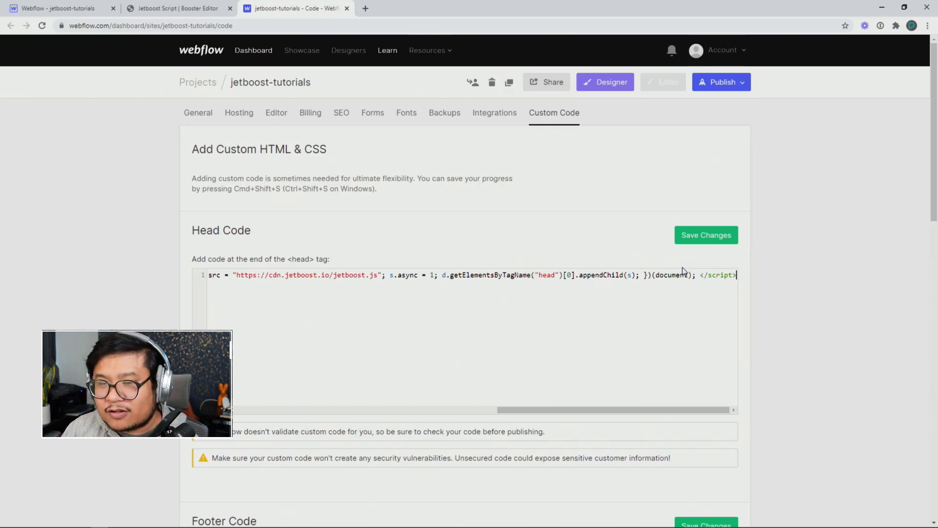
{"action": "left_click", "coordinate": [688, 243]}
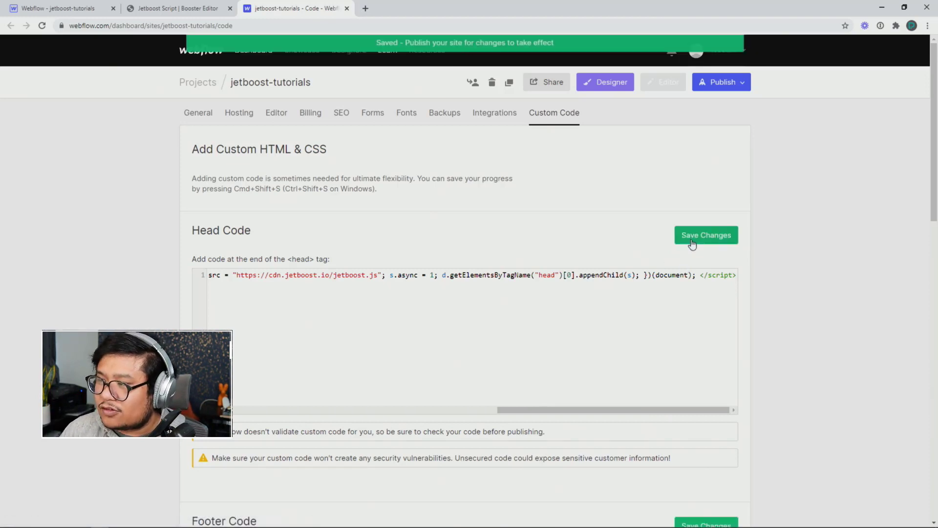
Publish the site to jetboost-tutorials.webflow.io
{"action": "left_click", "coordinate": [722, 84]}
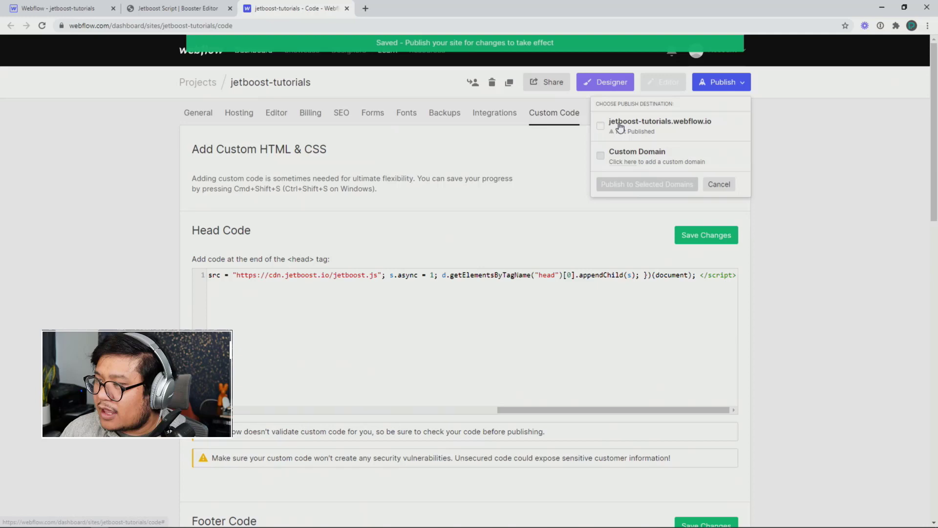
{"action": "left_click", "coordinate": [601, 126]}
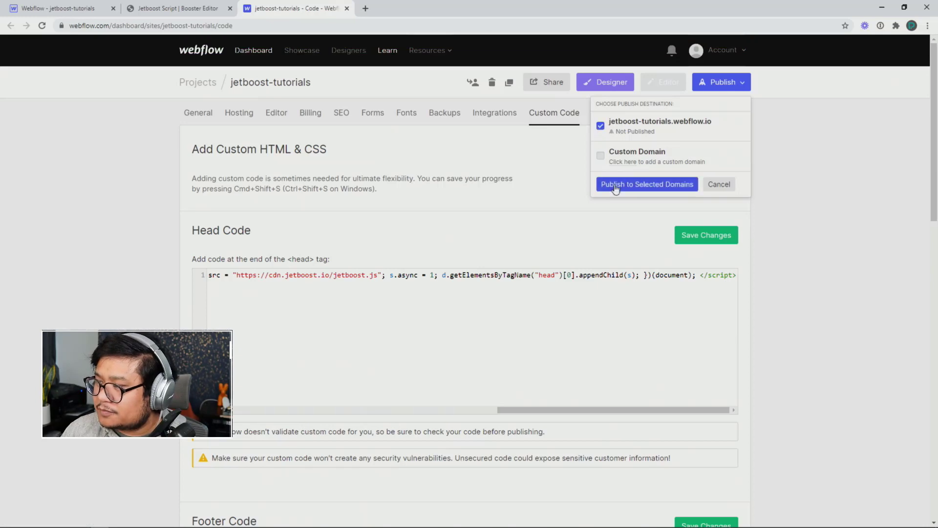
{"action": "left_click", "coordinate": [614, 184]}
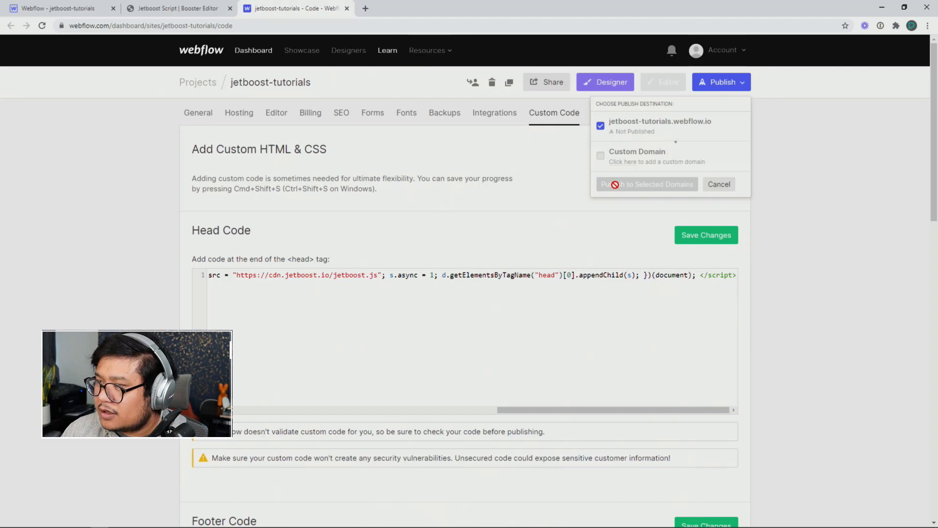
Pass Jetboost's script test and copy the wrapper class jetboost-list-wrapper-d3vk for use in Webflow
{"action": "left_click", "coordinate": [348, 9]}
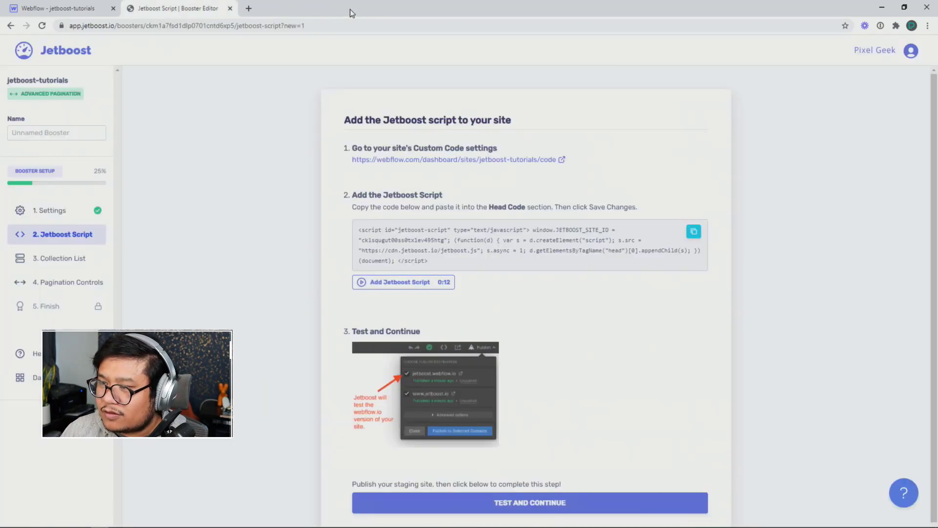
{"action": "scroll", "coordinate": [535, 469], "scroll_direction": "down", "scroll_amount": 1}
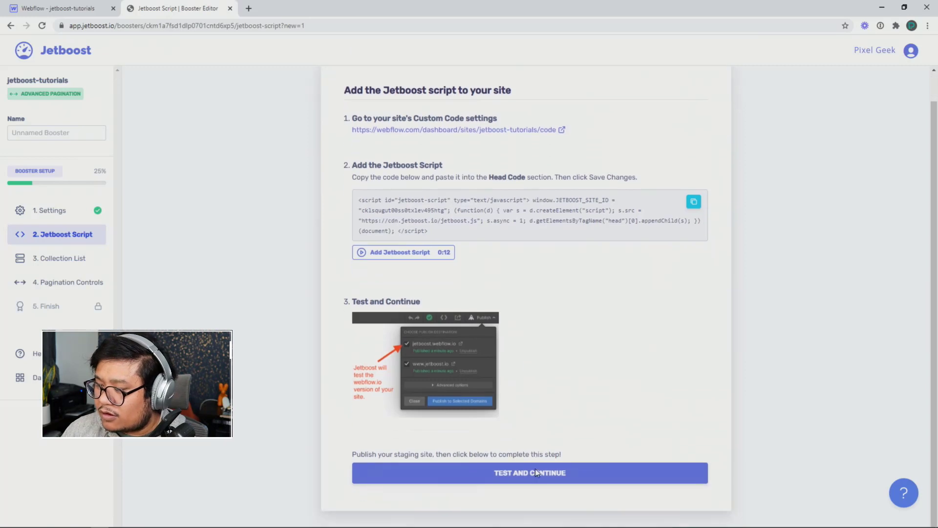
{"action": "left_click", "coordinate": [509, 475]}
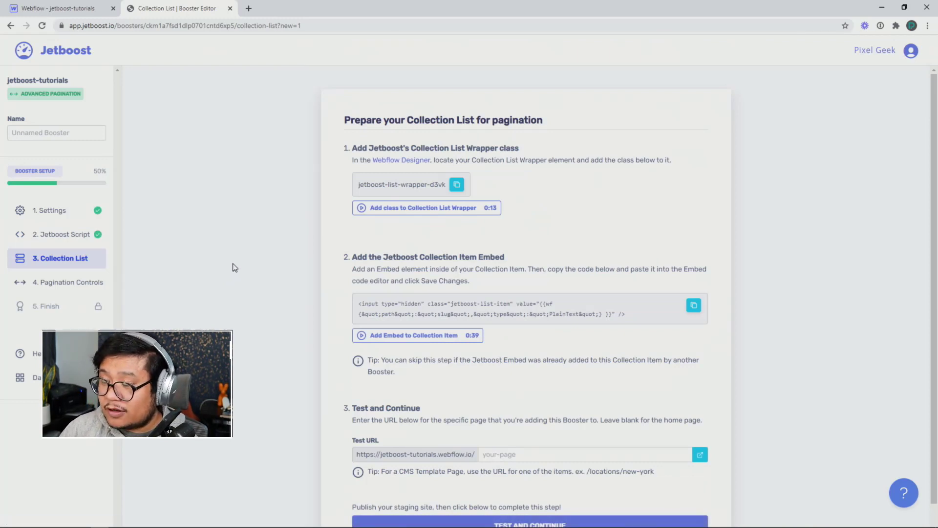
{"action": "left_click", "coordinate": [460, 183]}
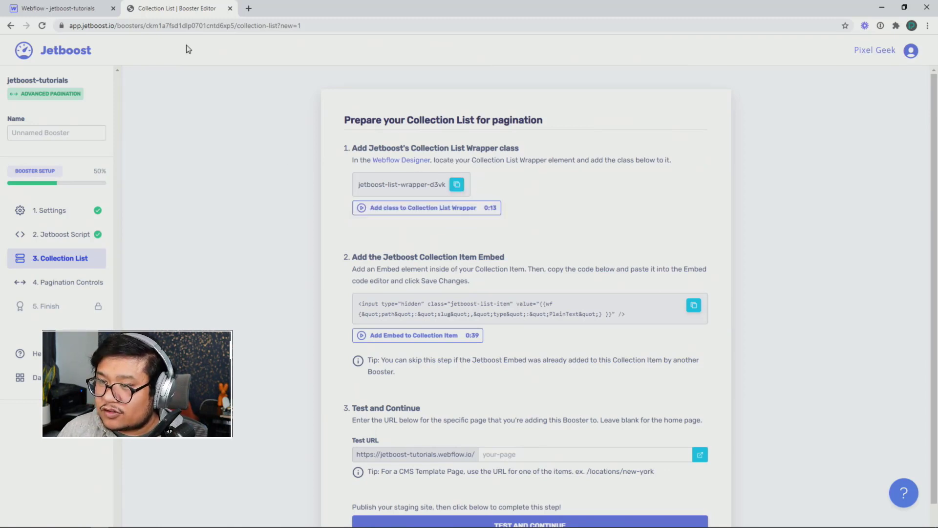
{"action": "left_click", "coordinate": [68, 9]}
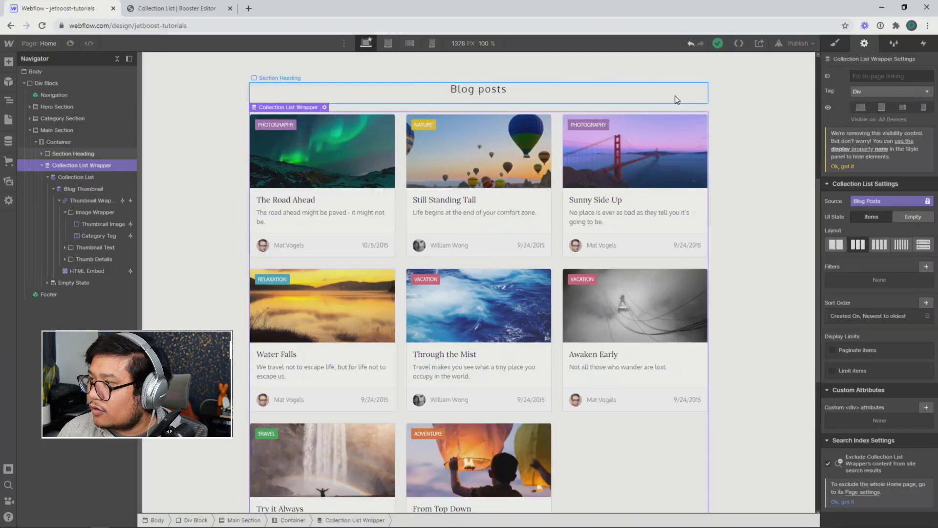
Apply the pasted class jetboost-list-wrapper-d3vk to the Collection List Wrapper, then return to Jetboost
{"action": "left_click", "coordinate": [835, 43]}
{"action": "left_click", "coordinate": [858, 88]}
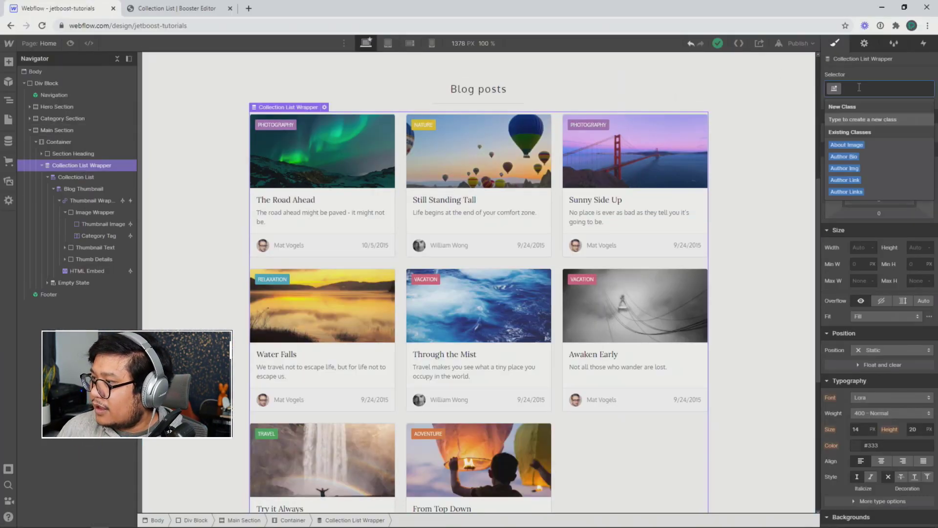
{"action": "key", "text": "ctrl+v"}
{"action": "key", "text": "Return"}
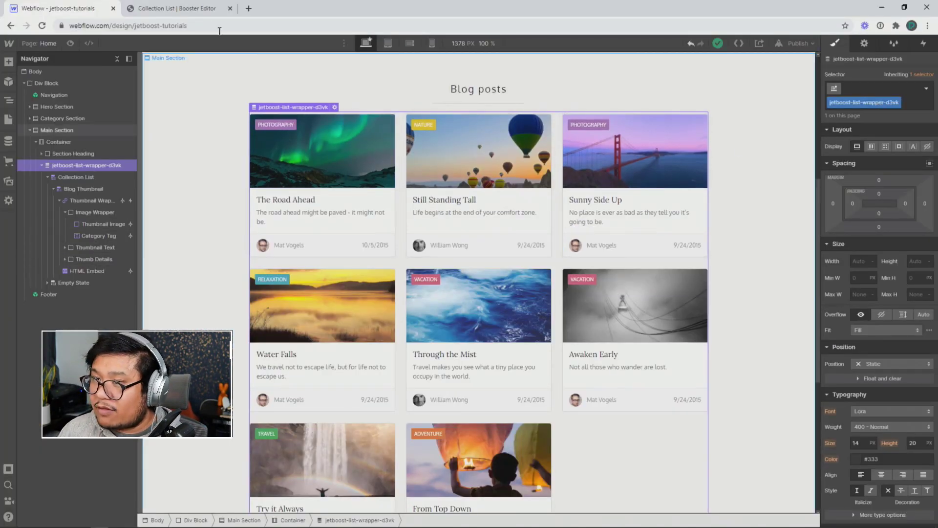
{"action": "left_click", "coordinate": [192, 9]}
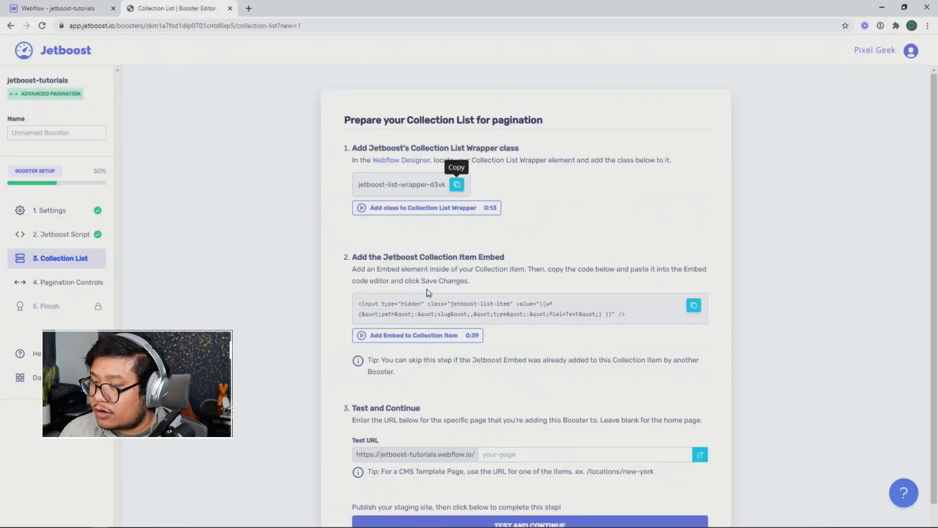
Copy the Collection Item Embed code from the Jetboost setup page
{"action": "scroll", "coordinate": [429, 293], "scroll_direction": "down", "scroll_amount": 1}
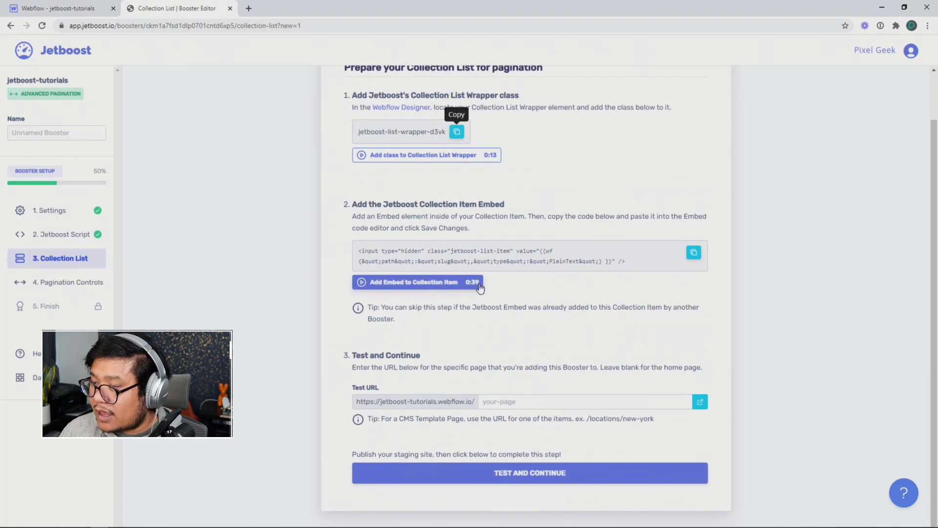
{"action": "left_click", "coordinate": [693, 252]}
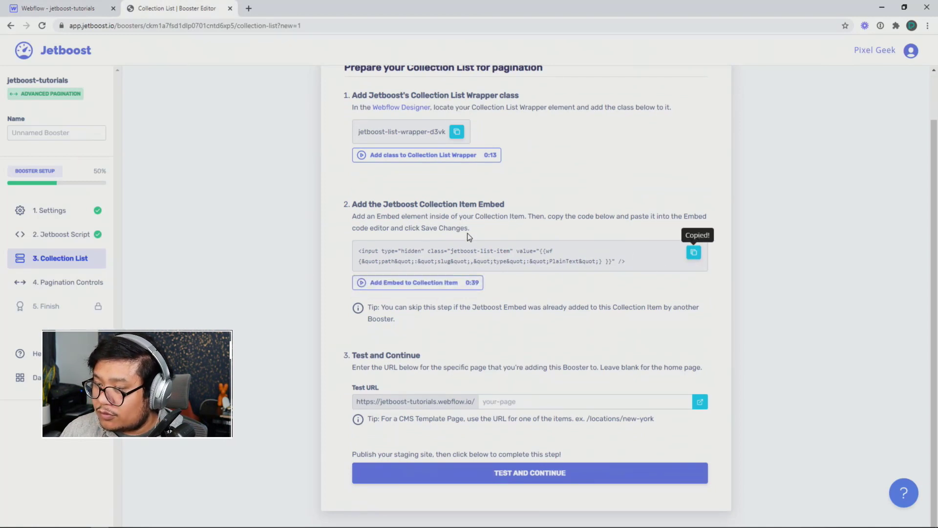
Add an HTML Embed inside Blog Thumbnail holding the pasted Jetboost item code, and save it
{"action": "left_click", "coordinate": [63, 13]}
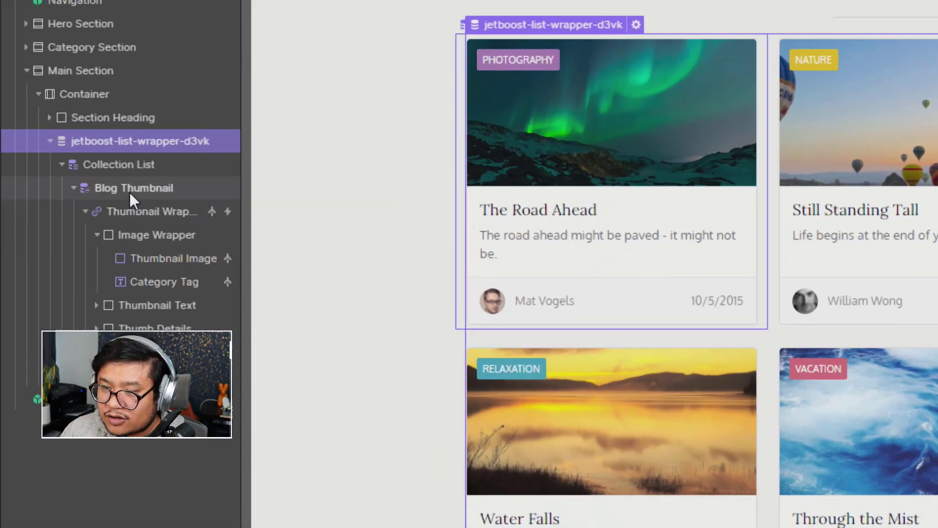
{"action": "left_click", "coordinate": [130, 192]}
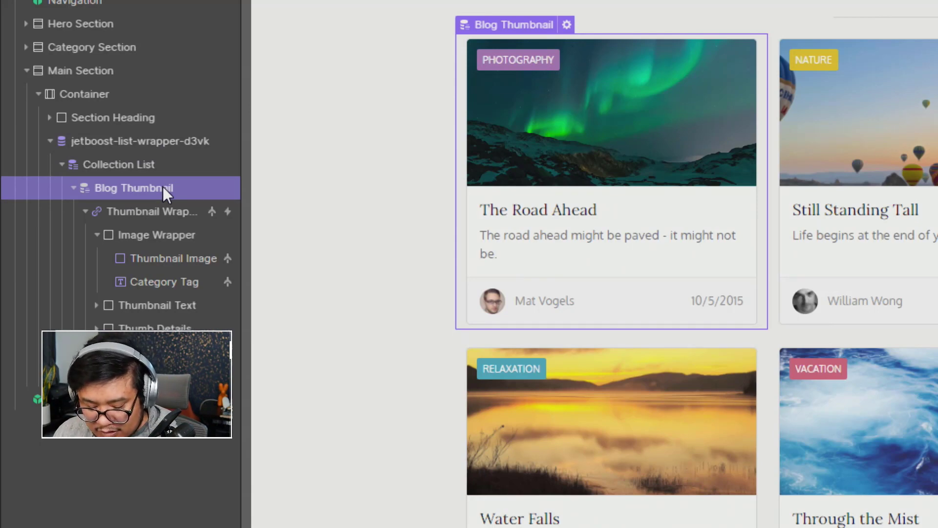
{"action": "key", "text": "ctrl+e"}
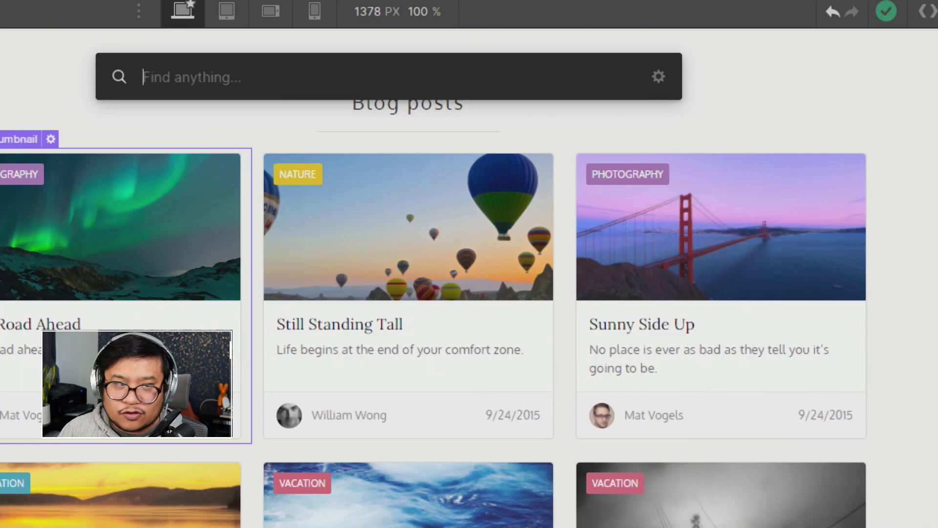
{"action": "type", "text": "embed"}
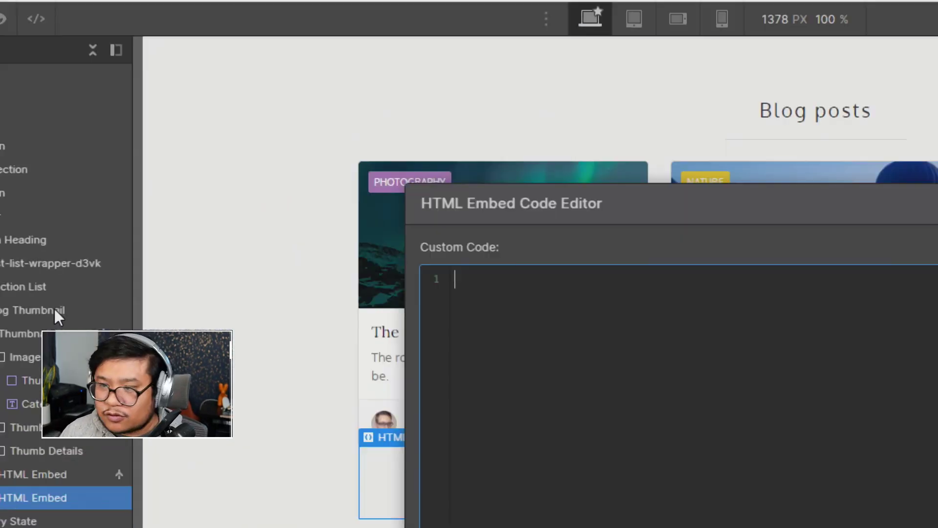
{"action": "key", "text": "Return"}
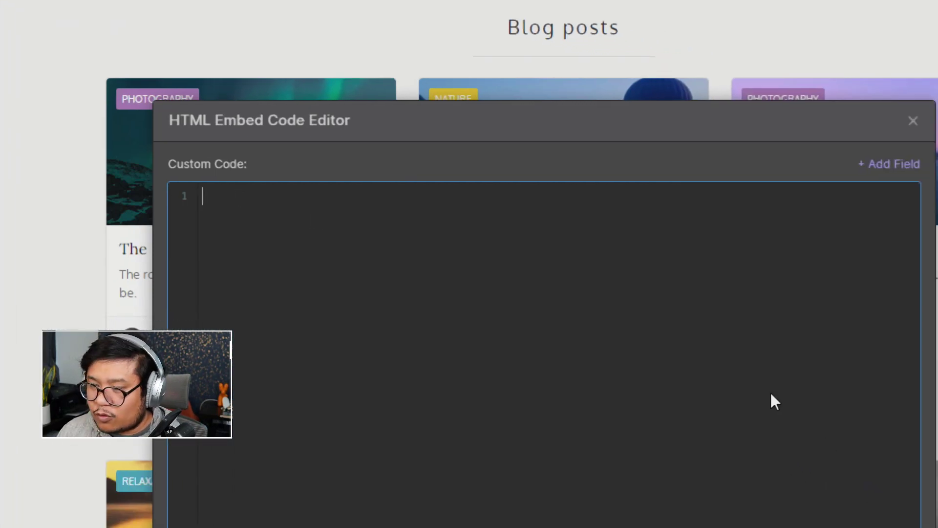
{"action": "key", "text": "ctrl+v"}
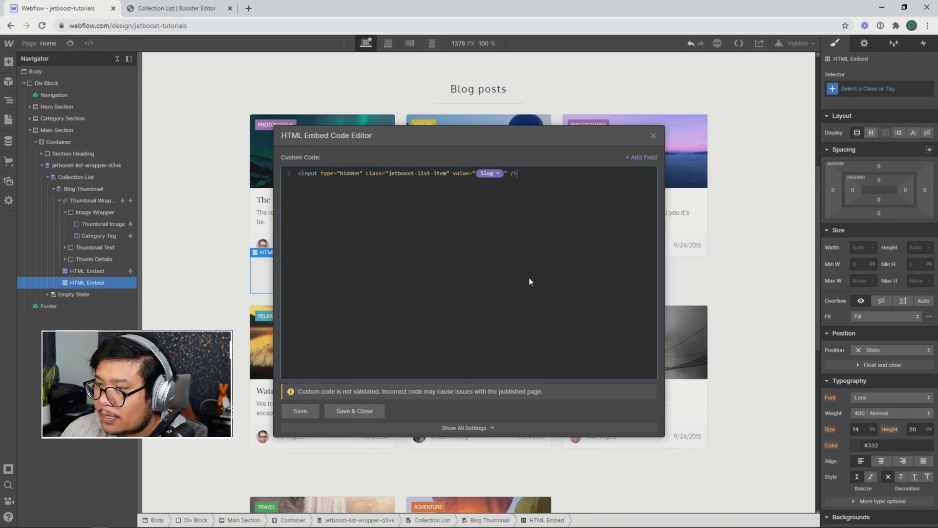
{"action": "left_click", "coordinate": [354, 411]}
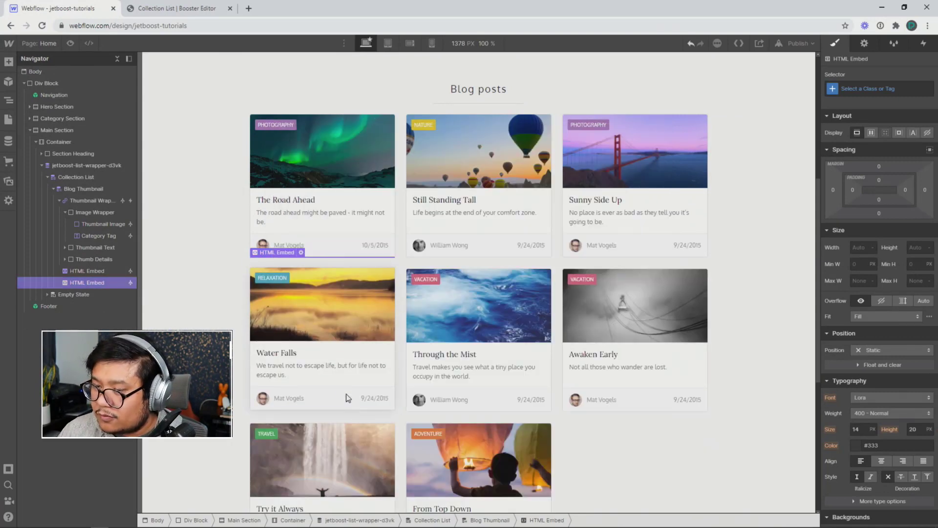
Republish the site to the staging domain and go back to the Jetboost setup page
{"action": "left_click", "coordinate": [798, 43]}
{"action": "left_click", "coordinate": [762, 185]}
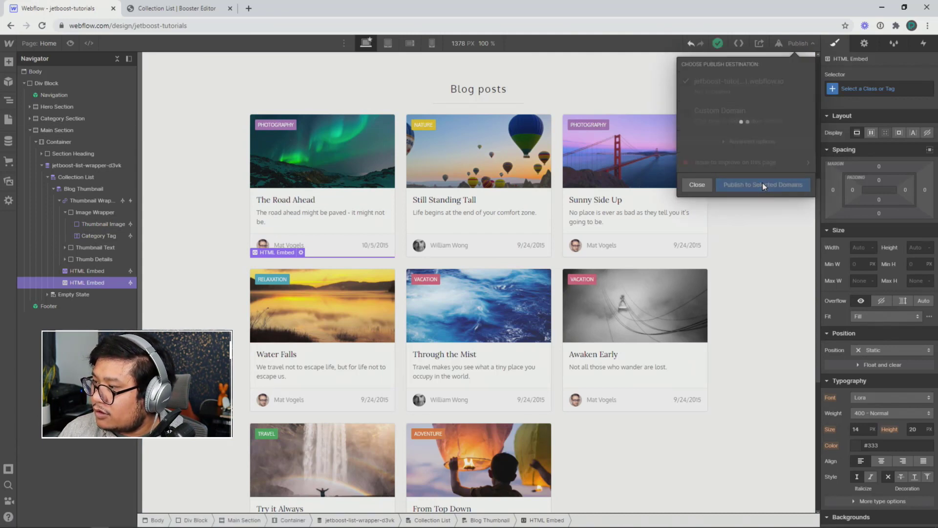
{"action": "left_click", "coordinate": [186, 10]}
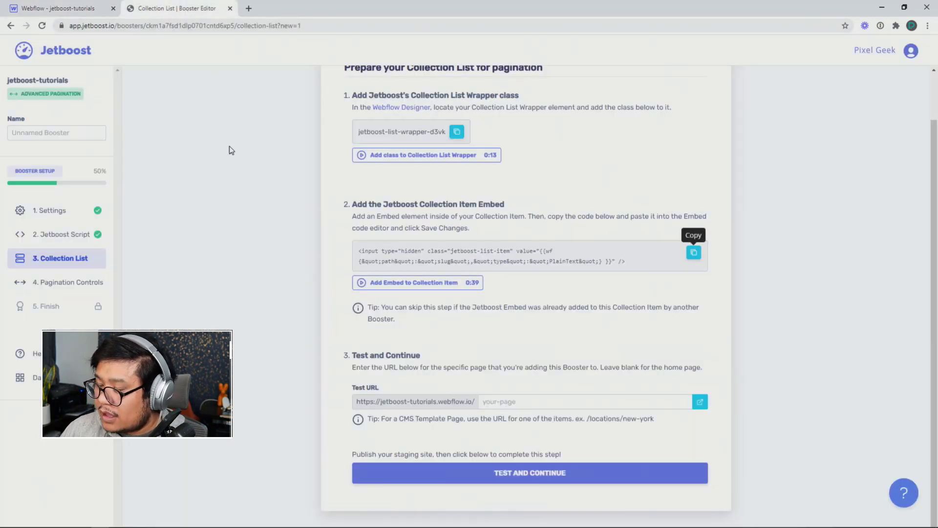
Pass Jetboost's collection list check and copy the jetboost-pagination-next-d3vk class, then return to Webflow
{"action": "left_click", "coordinate": [514, 477]}
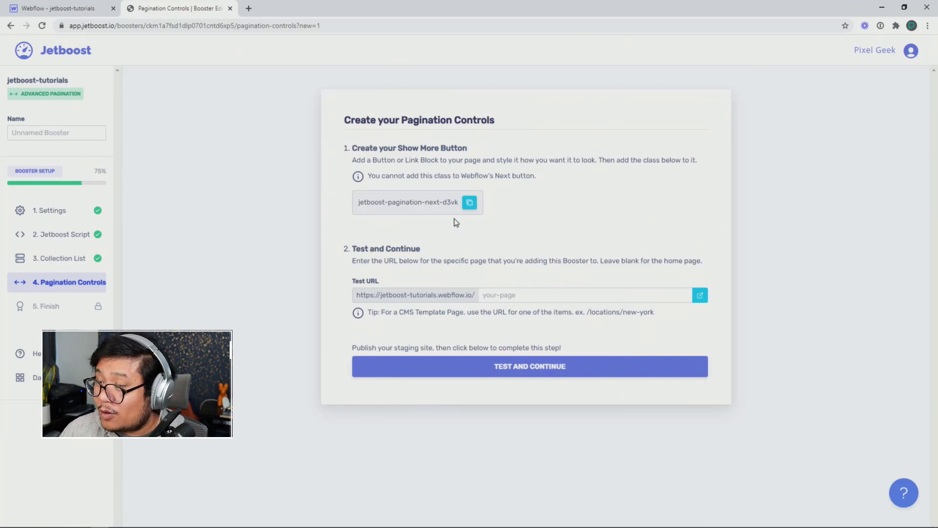
{"action": "left_click", "coordinate": [469, 202]}
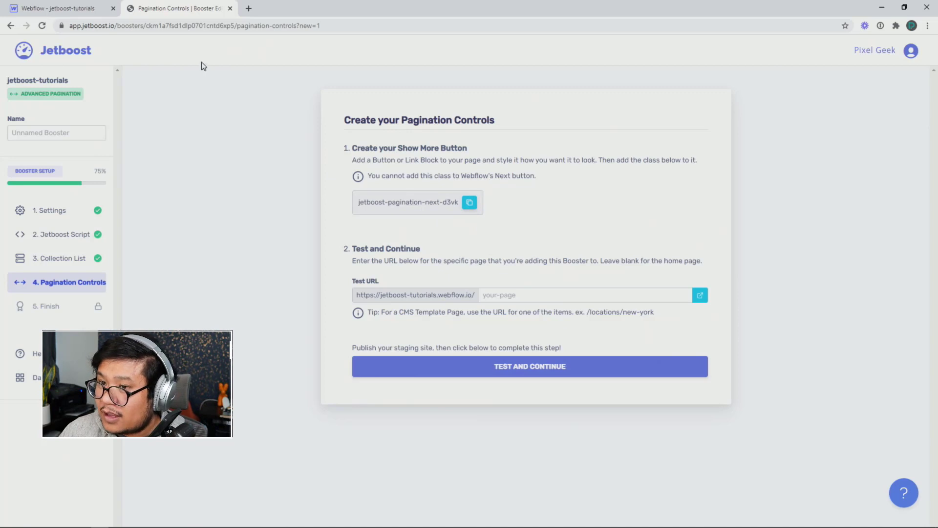
{"action": "left_click", "coordinate": [69, 9]}
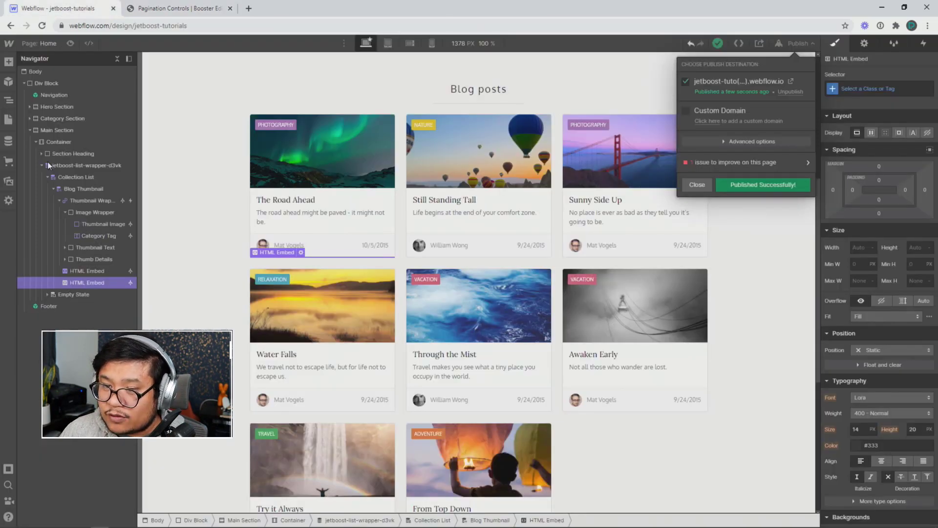
Insert a Button below the blog list in the Container and label it 'Show more'
{"action": "left_click", "coordinate": [60, 142]}
{"action": "left_click", "coordinate": [80, 141]}
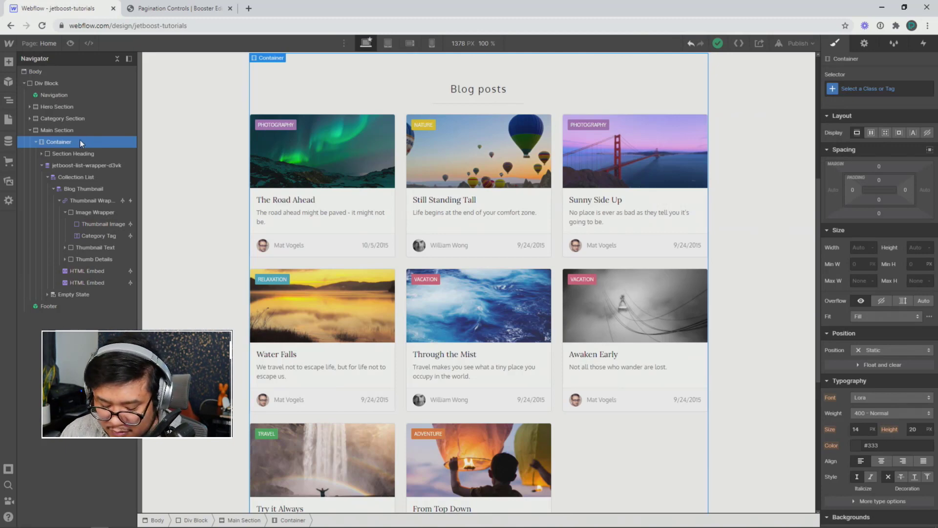
{"action": "key", "text": "ctrl+e"}
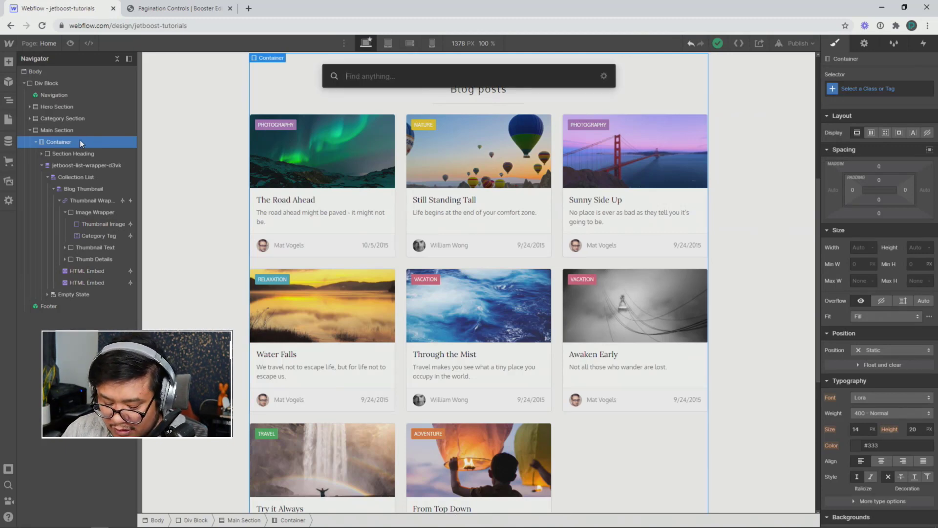
{"action": "type", "text": "b"}
{"action": "key", "text": "BackSpace"}
{"action": "type", "text": "button"}
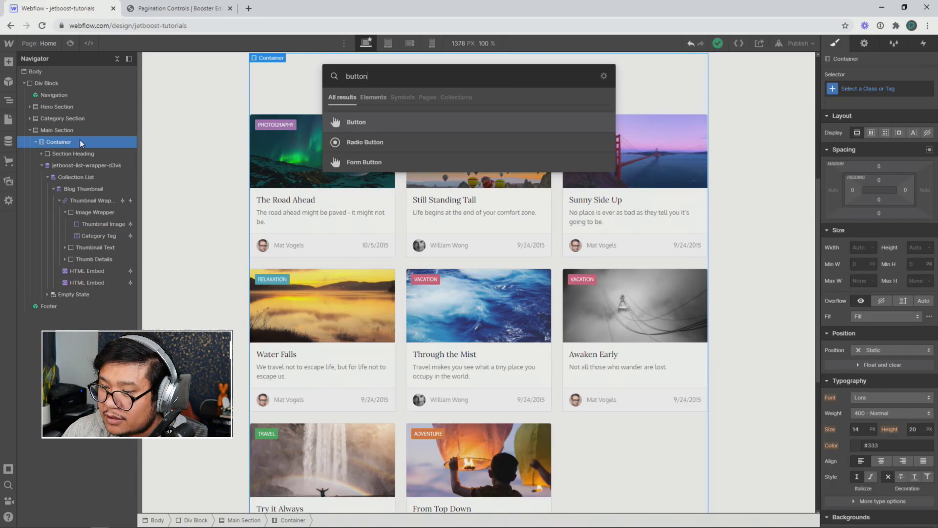
{"action": "key", "text": "Return"}
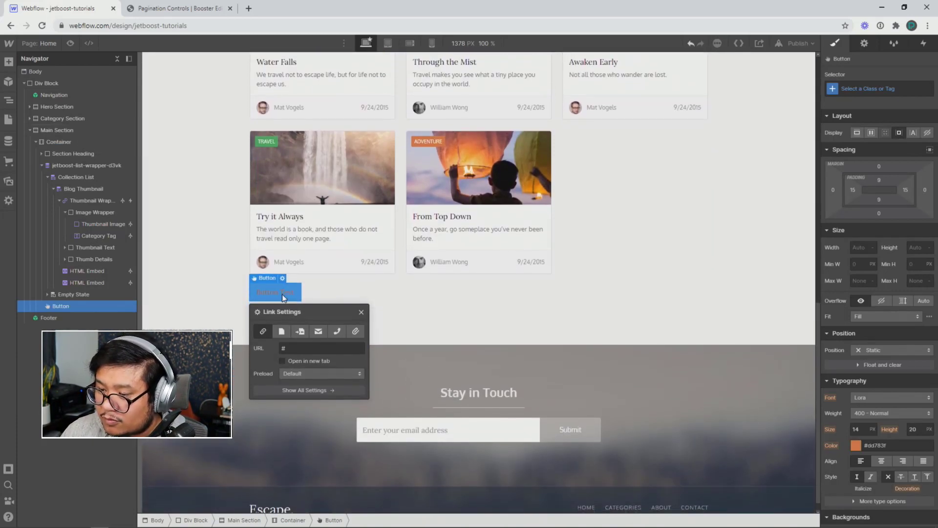
{"action": "double_click", "coordinate": [283, 294]}
{"action": "type", "text": "Show more"}
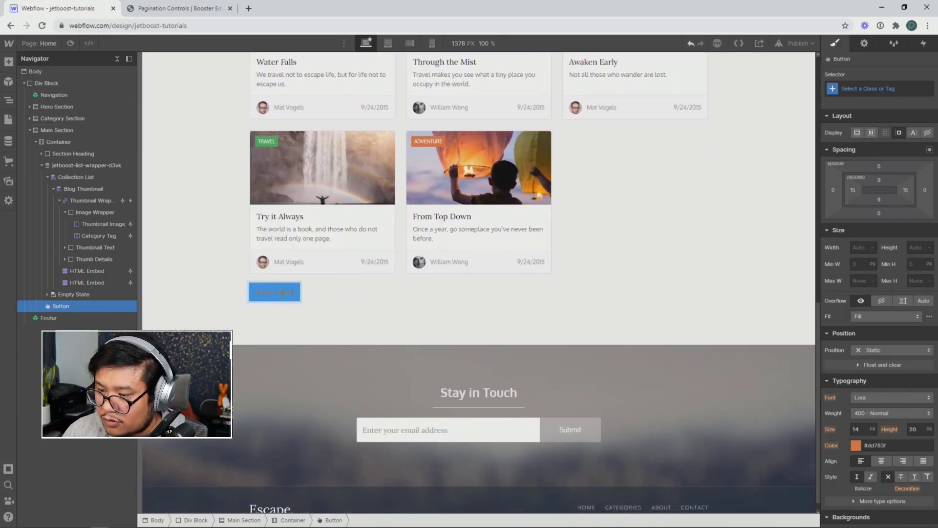
{"action": "key", "text": "Escape"}
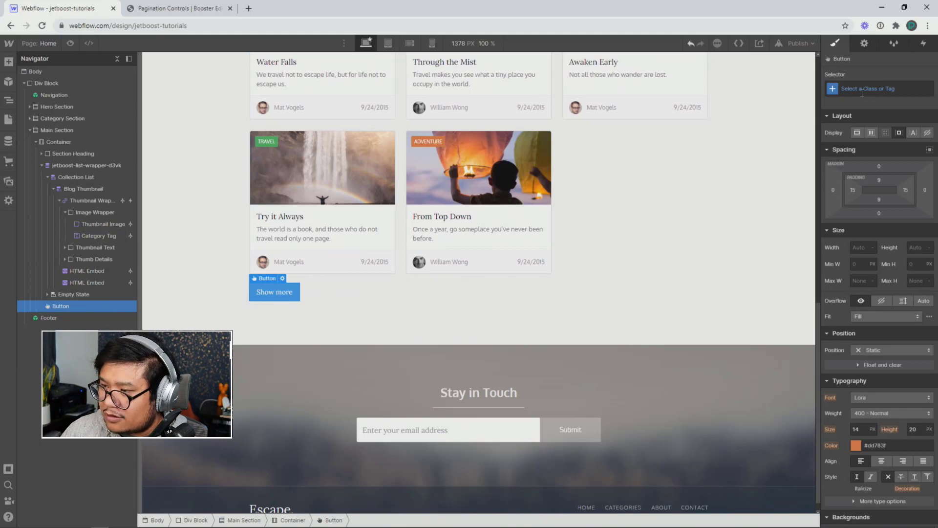
Give the button the Button class plus combo class jetboost-pagination-next-d3vk, then publish
{"action": "left_click", "coordinate": [861, 91]}
{"action": "type", "text": "button"}
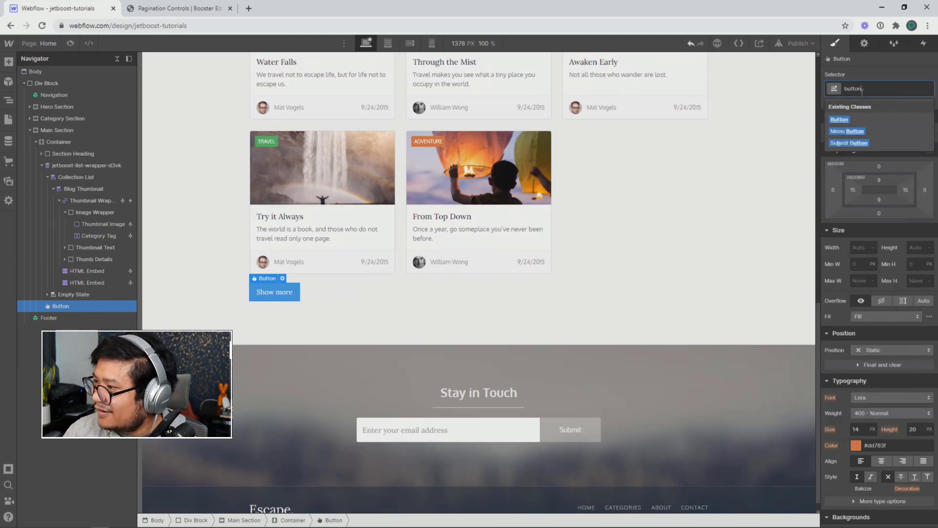
{"action": "key", "text": "Return"}
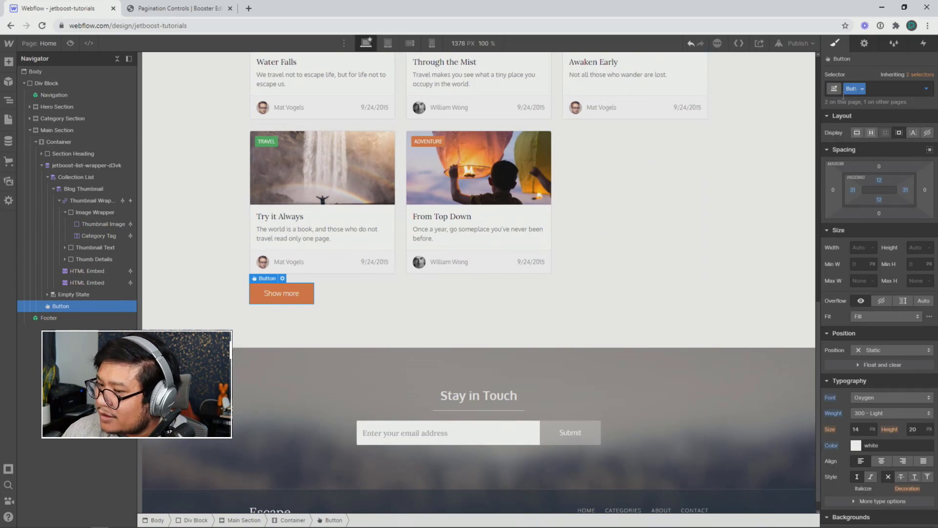
{"action": "left_click", "coordinate": [209, 299]}
{"action": "left_click", "coordinate": [274, 296]}
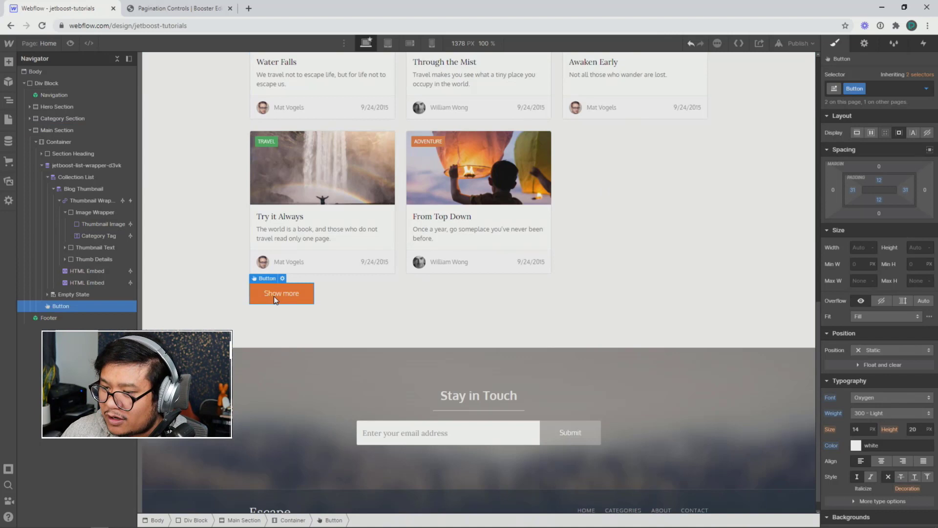
{"action": "left_click", "coordinate": [883, 88]}
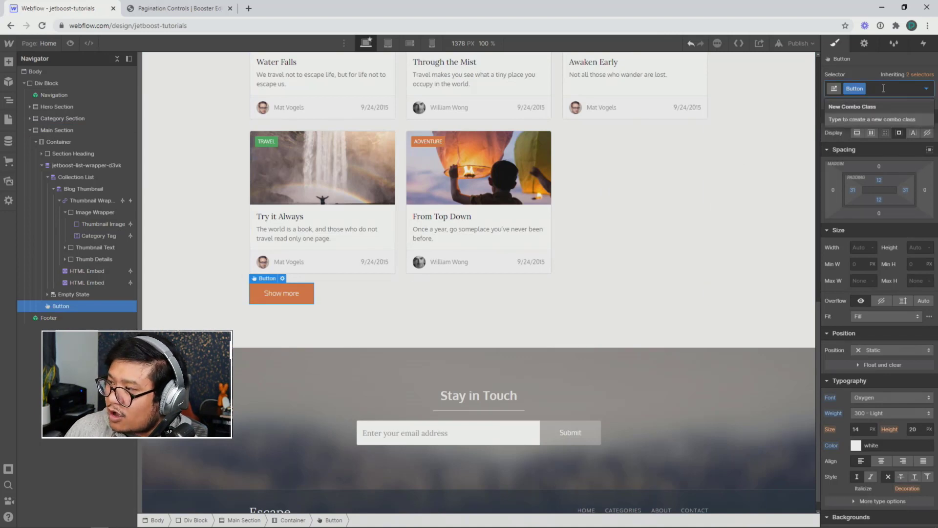
{"action": "key", "text": "ctrl+v"}
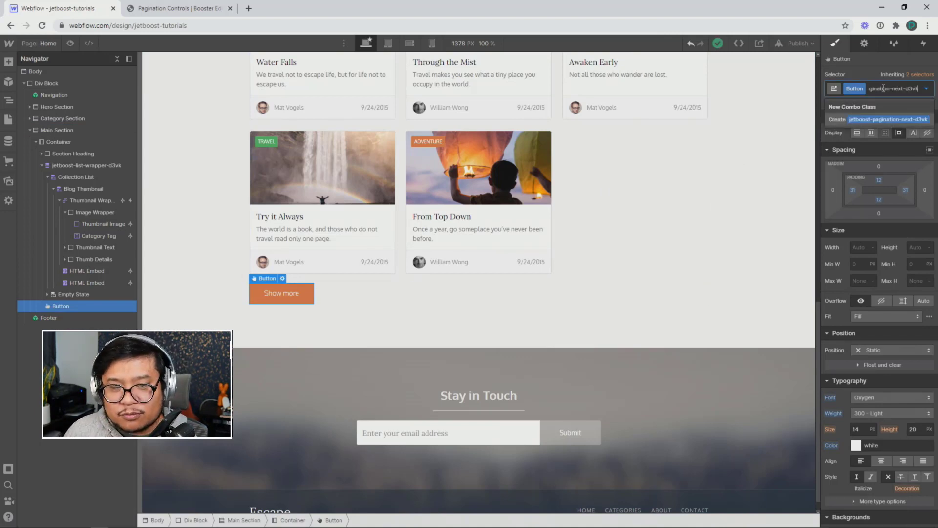
{"action": "key", "text": "Return"}
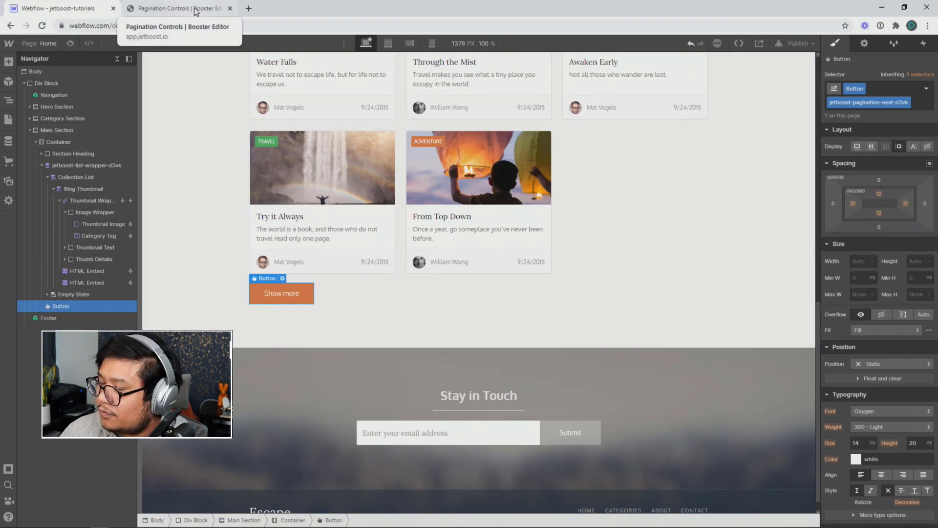
{"action": "left_click", "coordinate": [796, 43]}
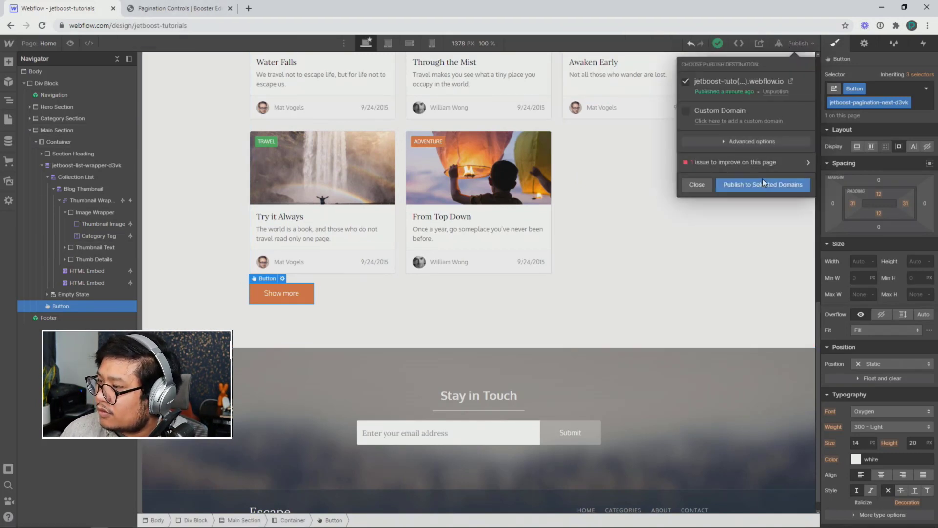
{"action": "left_click", "coordinate": [211, 10]}
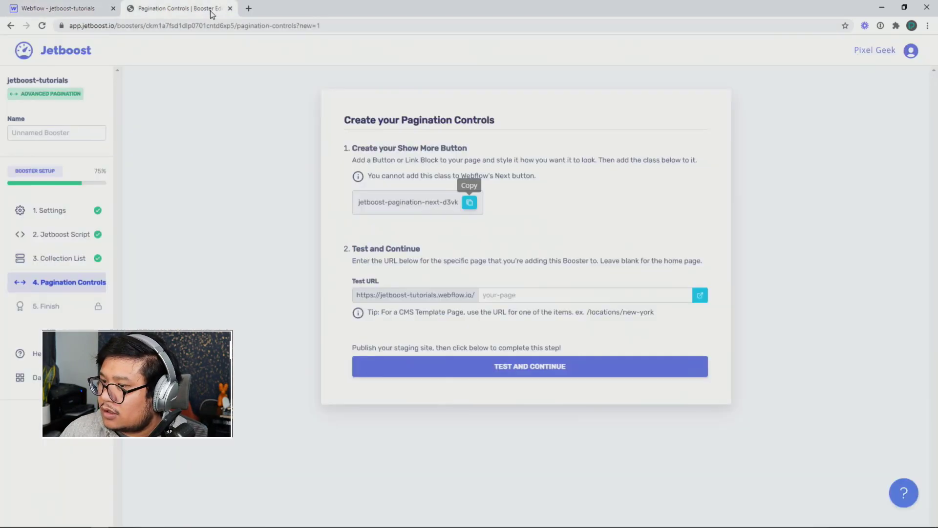
Run the final Pagination Controls check to complete the Jetboost setup
{"action": "left_click", "coordinate": [531, 364]}
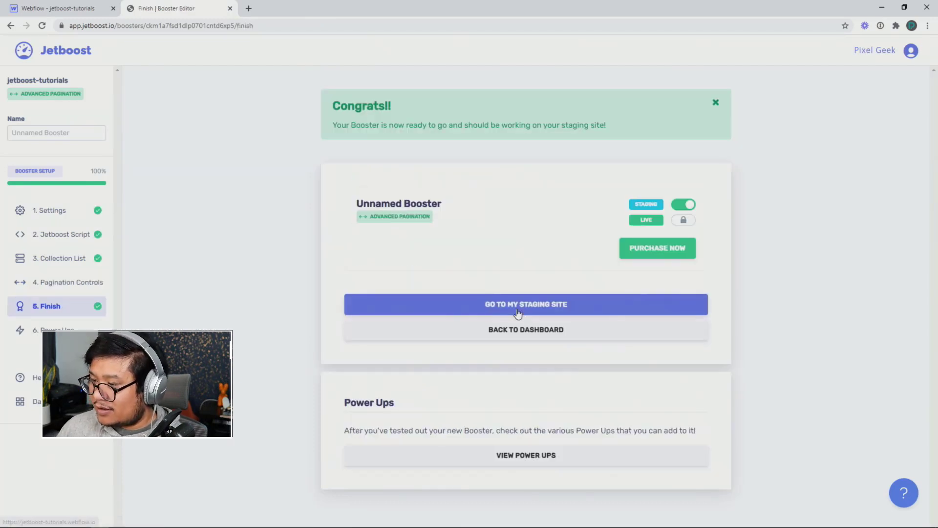
On the staging site, click Show more twice to load blog post pages 2 and 3
{"action": "left_click", "coordinate": [517, 312]}
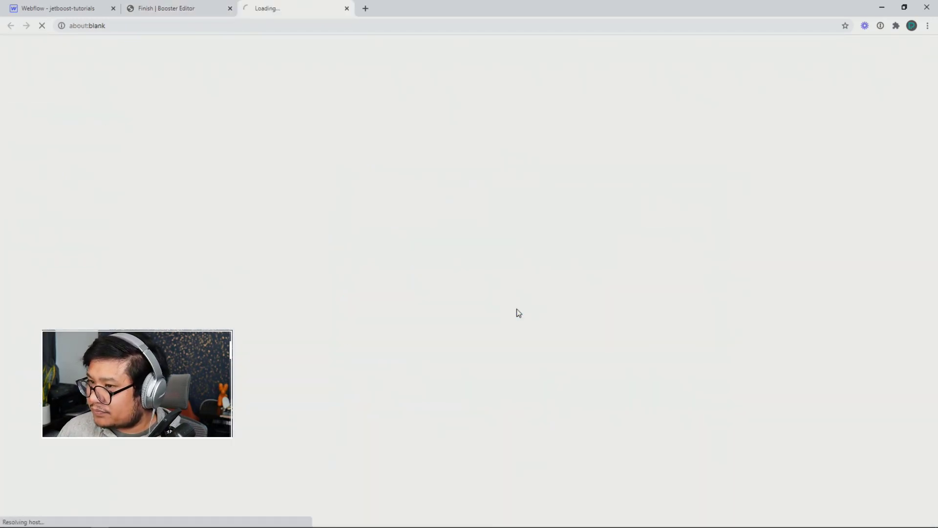
{"action": "scroll", "coordinate": [522, 315], "scroll_direction": "down", "scroll_amount": 4}
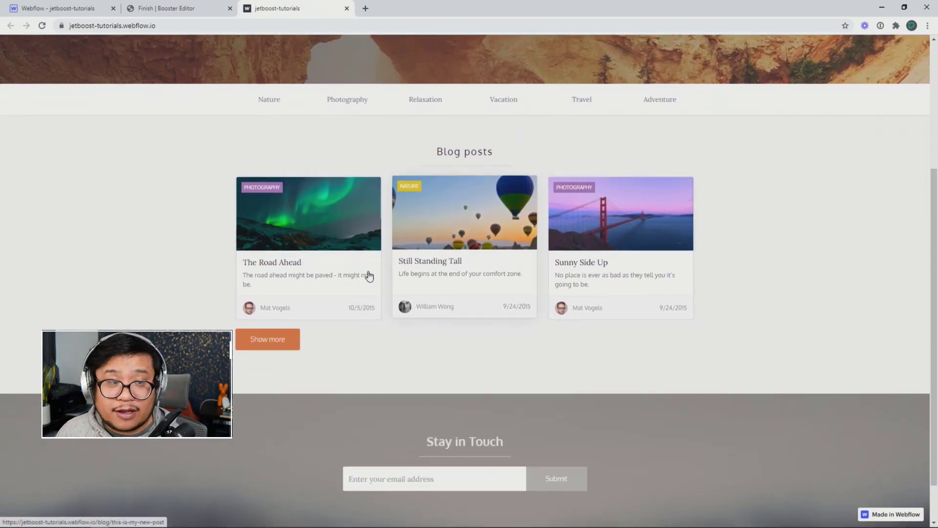
{"action": "left_click", "coordinate": [275, 344]}
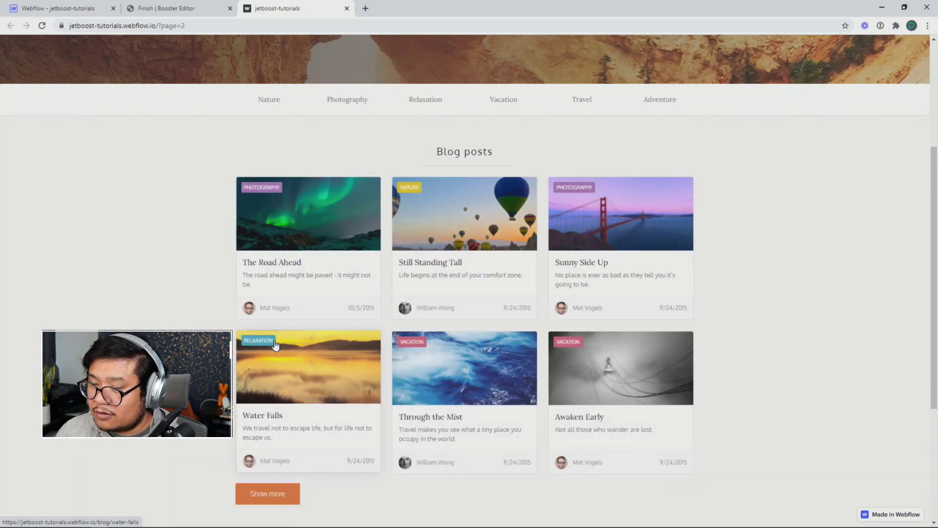
{"action": "scroll", "coordinate": [266, 341], "scroll_direction": "down", "scroll_amount": 1}
{"action": "left_click", "coordinate": [279, 303]}
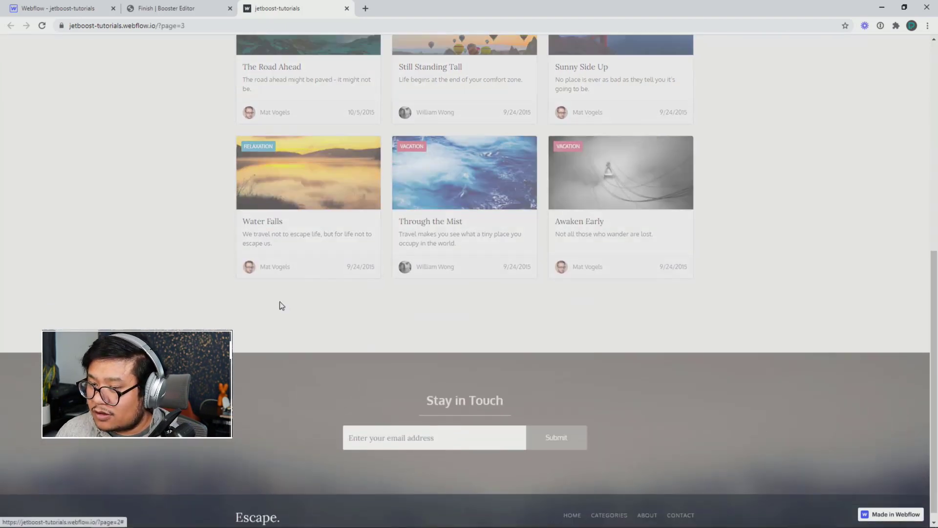